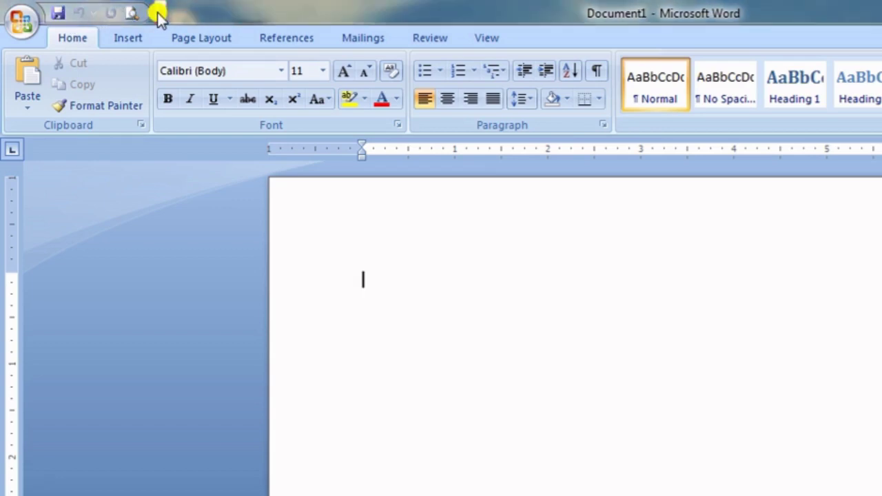
- Review the Quick Access Toolbar customization options and the Office file commands, including the print options
{"action": "left_click", "coordinate": [158, 12]}
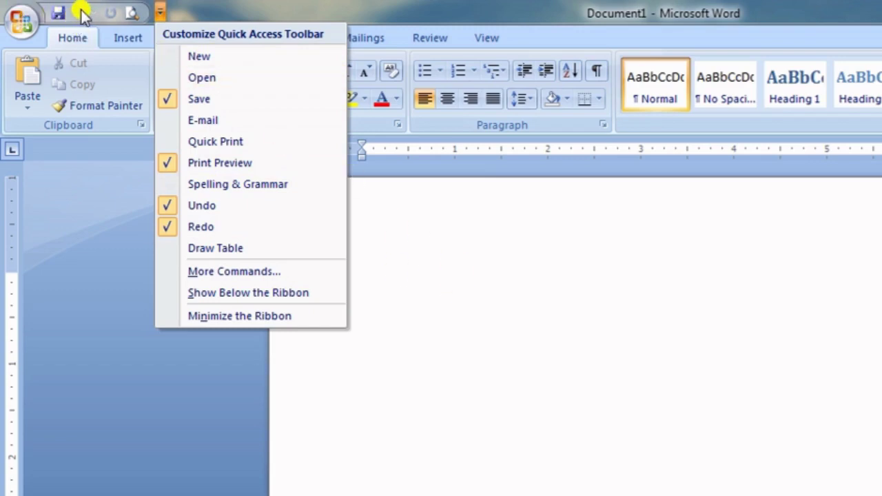
{"action": "left_click", "coordinate": [22, 25]}
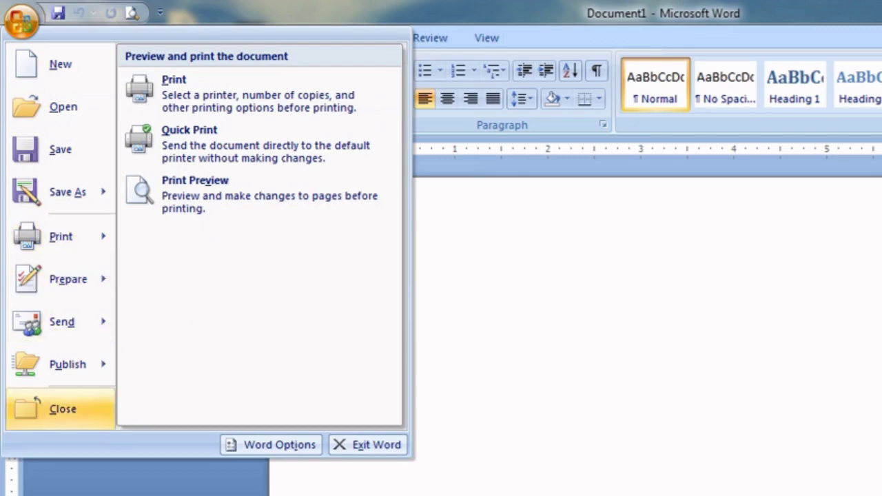
{"action": "left_click", "coordinate": [127, 40]}
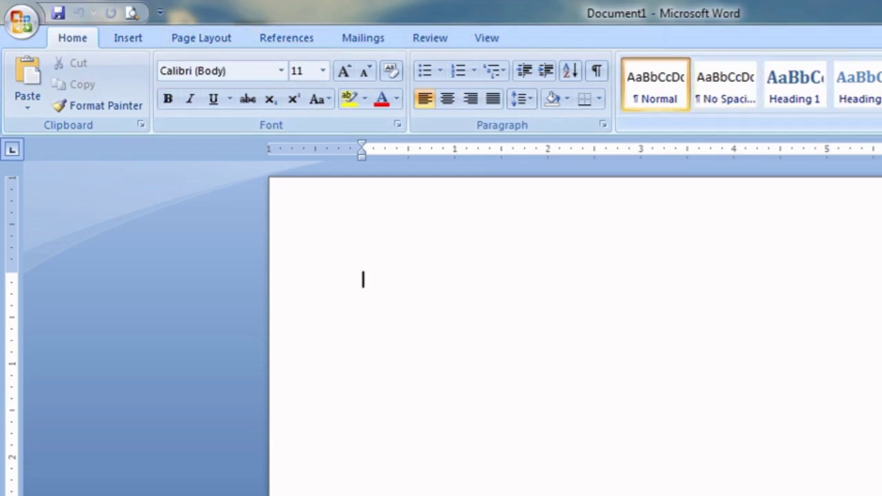
- Look through the Insert, Page Layout, References, Mailings, Review and View command sets of the ribbon
{"action": "left_click", "coordinate": [131, 37]}
{"action": "left_click", "coordinate": [199, 38]}
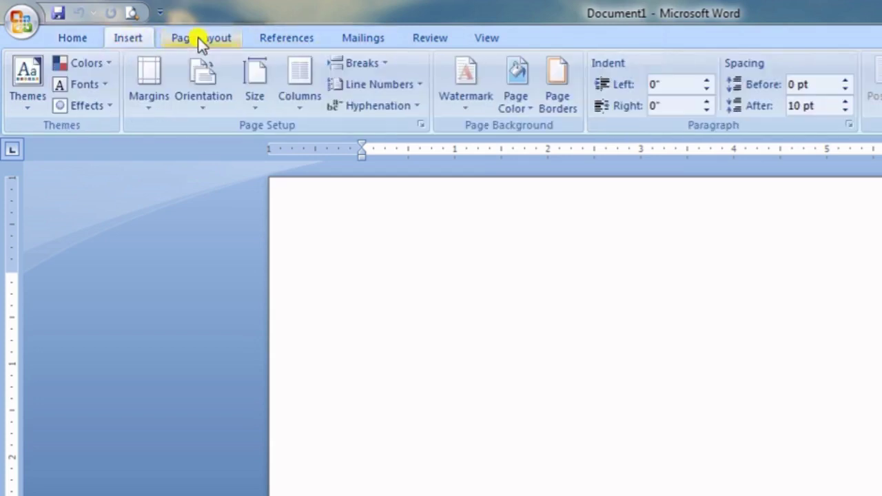
{"action": "left_click", "coordinate": [289, 38]}
{"action": "left_click", "coordinate": [382, 38]}
{"action": "left_click", "coordinate": [444, 38]}
{"action": "left_click", "coordinate": [486, 38]}
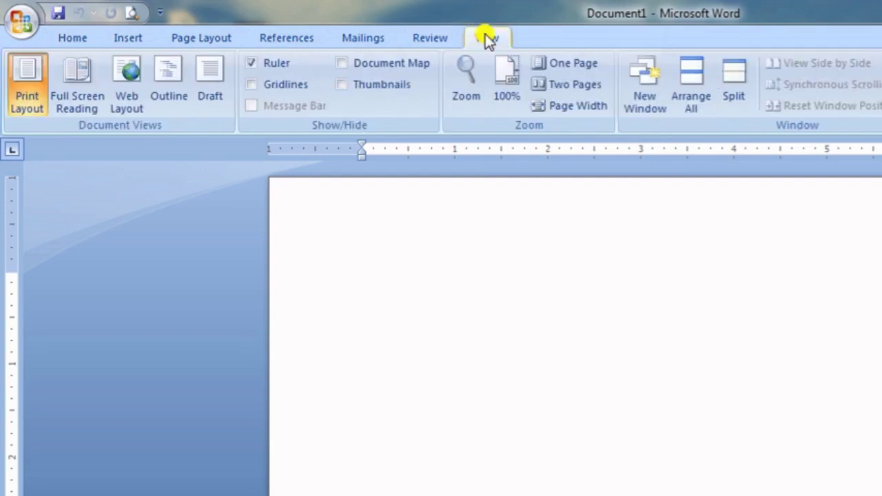
{"action": "left_click", "coordinate": [63, 37]}
{"action": "left_click", "coordinate": [138, 39]}
{"action": "left_click", "coordinate": [220, 39]}
{"action": "left_click", "coordinate": [292, 41]}
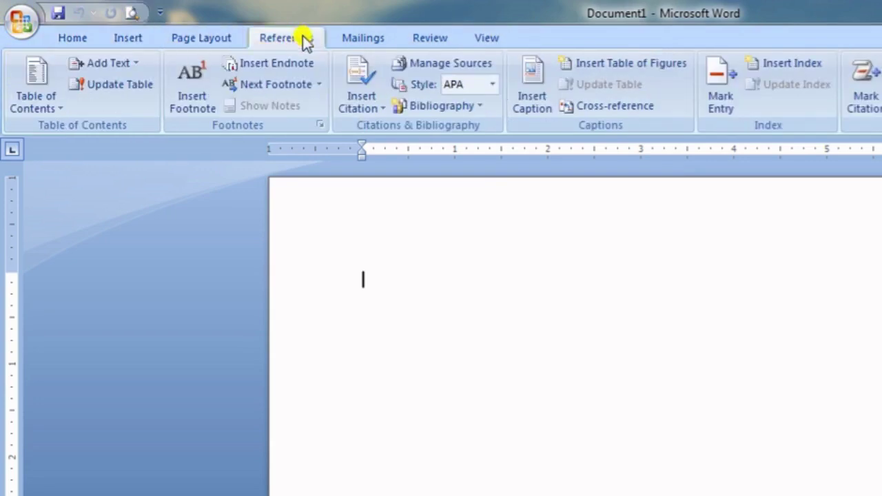
{"action": "left_click", "coordinate": [365, 38]}
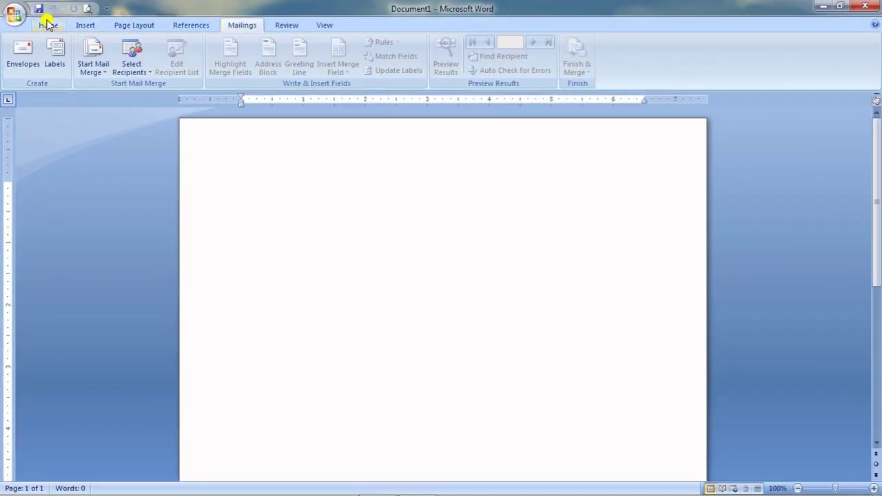
- Examine the command groups of the Home and Insert sets and return to the Home commands
{"action": "left_click", "coordinate": [47, 25]}
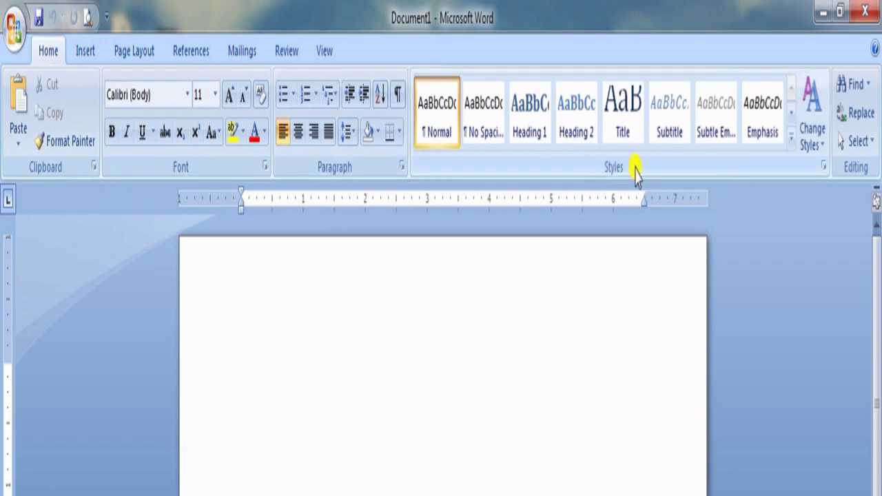
{"action": "left_click", "coordinate": [79, 52]}
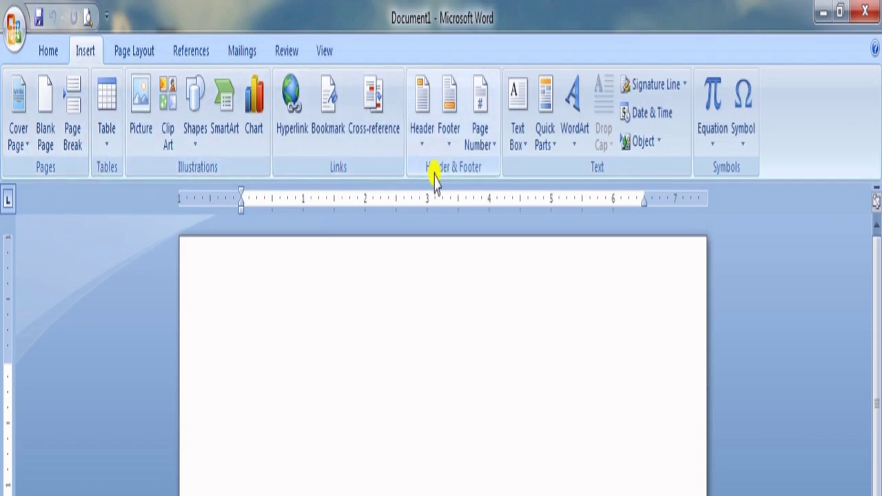
{"action": "left_click", "coordinate": [47, 51]}
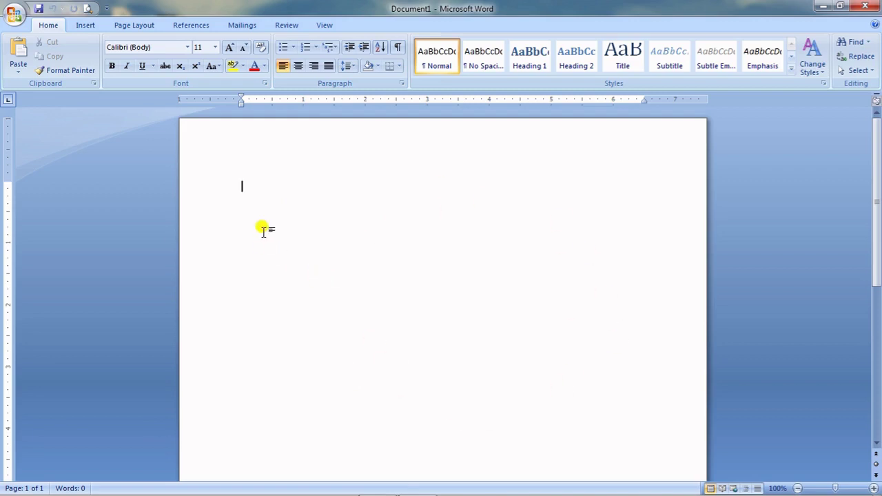
- Enter the text "Hello students." on the first line of the blank document
{"action": "type", "text": "hello students."}
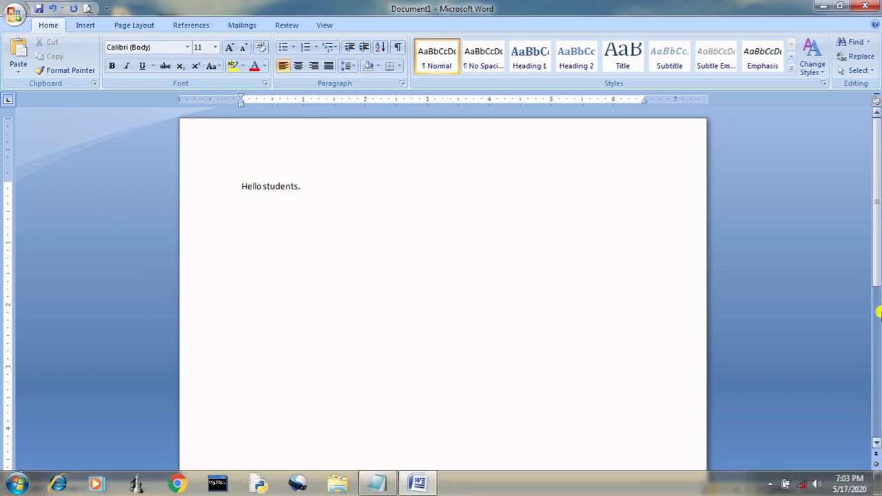
{"action": "left_click_drag", "start_coordinate": [879, 254], "coordinate": [878, 219]}
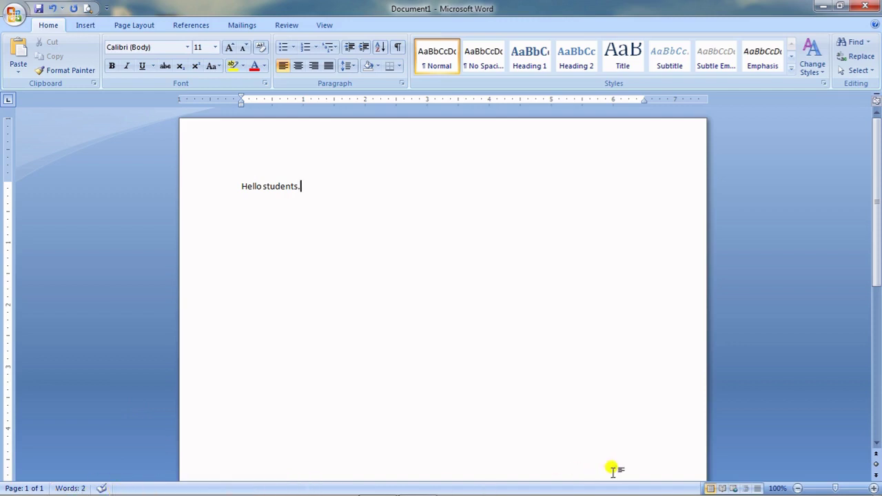
- View the document in Full Screen Reading, Web Layout, Outline and Draft views, and return it to Print Layout
{"action": "left_click", "coordinate": [723, 488]}
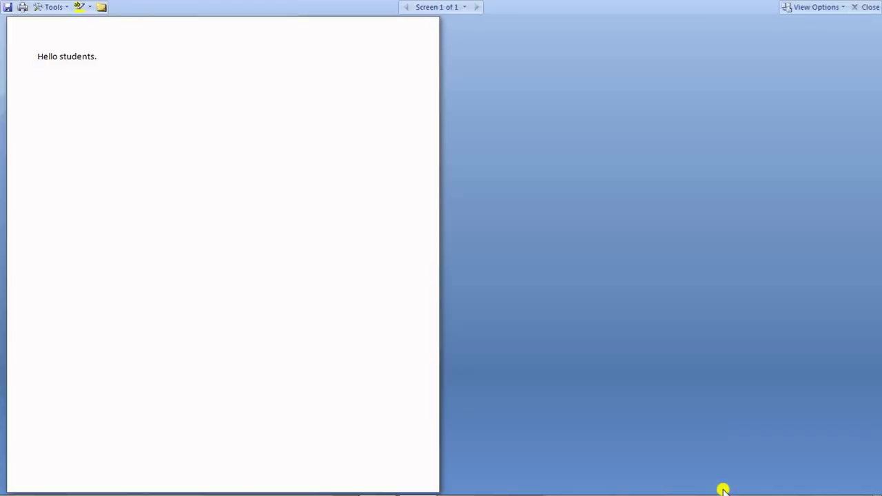
{"action": "left_click", "coordinate": [872, 6]}
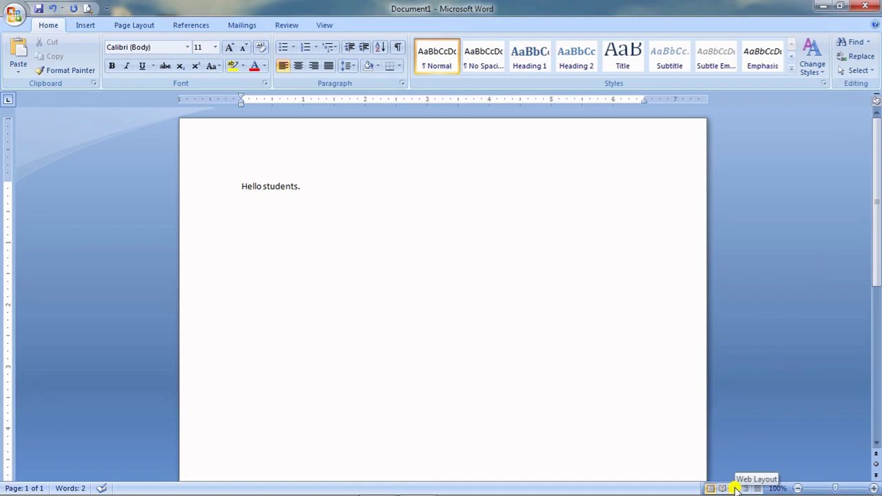
{"action": "left_click", "coordinate": [735, 487]}
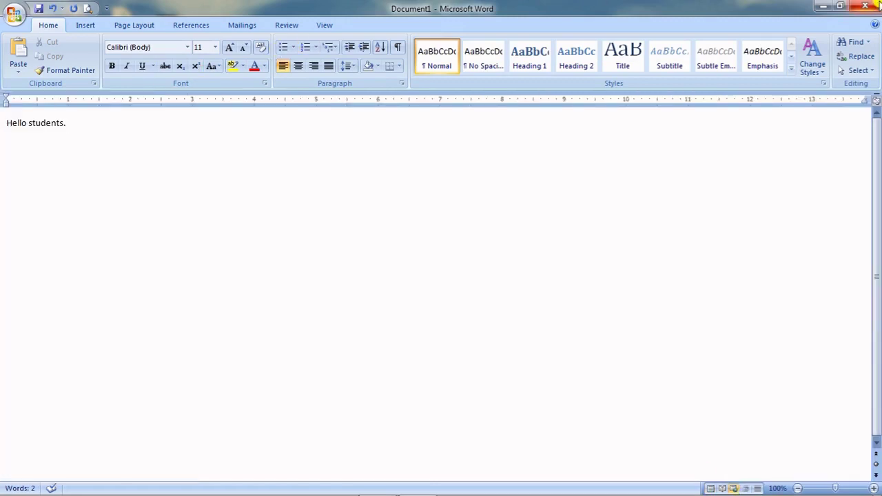
{"action": "left_click", "coordinate": [745, 487]}
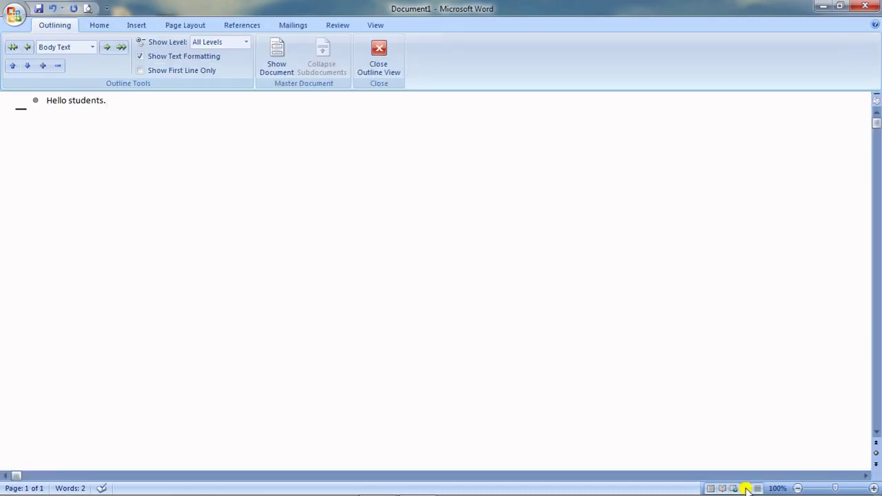
{"action": "left_click", "coordinate": [758, 488]}
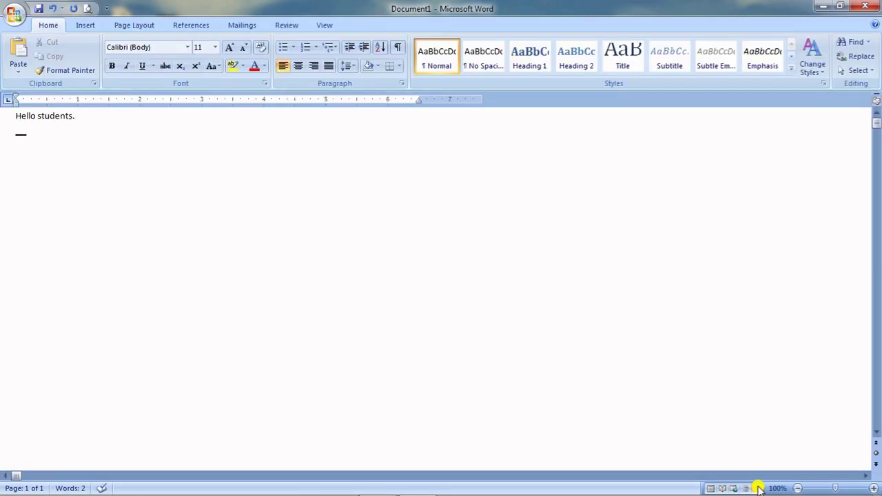
{"action": "left_click", "coordinate": [711, 488]}
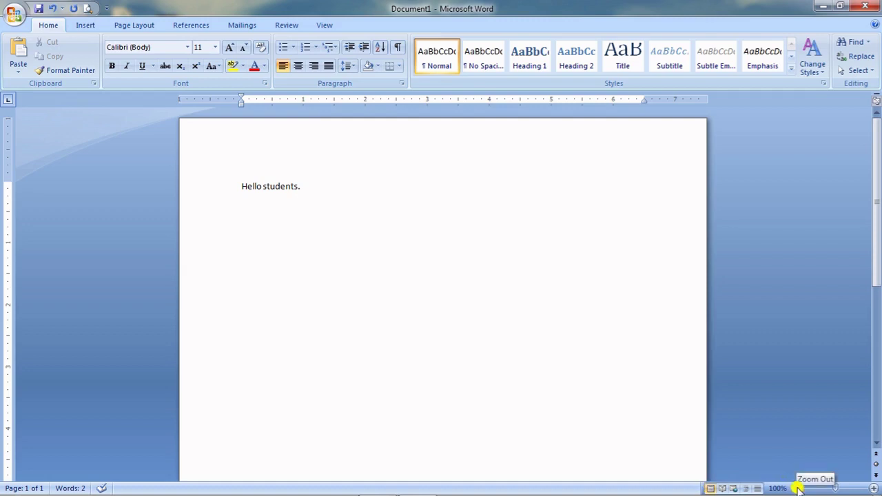
- Zoom the page in to 180% in 10% increments
{"action": "left_click", "coordinate": [874, 487]}
{"action": "left_click", "coordinate": [873, 488]}
{"action": "left_click", "coordinate": [873, 488]}
{"action": "left_click", "coordinate": [874, 488]}
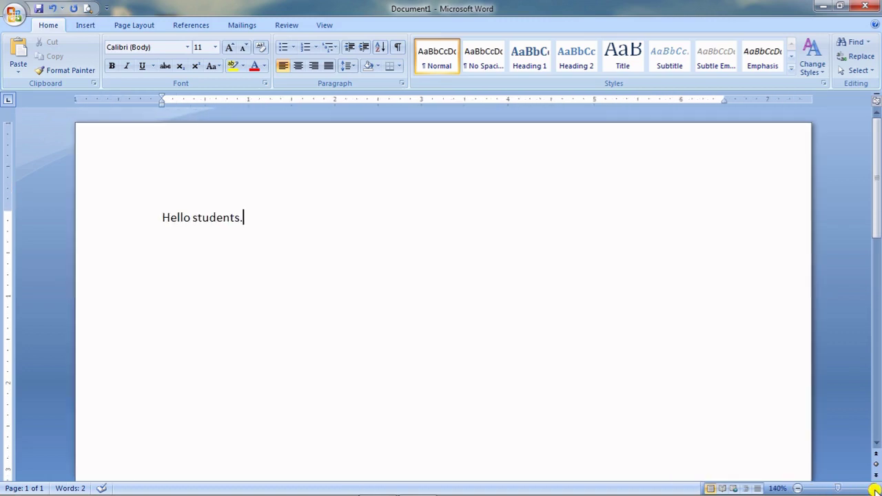
{"action": "left_click", "coordinate": [874, 488]}
{"action": "left_click", "coordinate": [873, 488]}
{"action": "left_click", "coordinate": [874, 488]}
{"action": "left_click", "coordinate": [873, 488]}
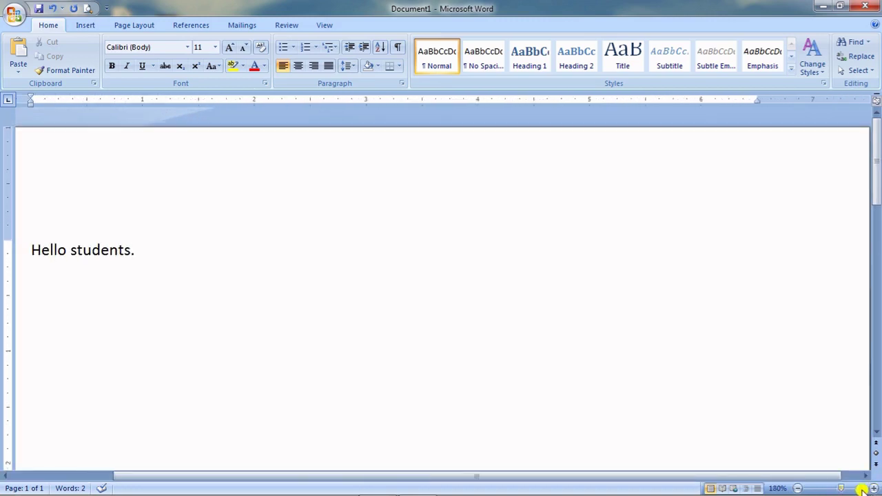
- Zoom the page out to 51% and bring it back to 100%
{"action": "left_click", "coordinate": [798, 487]}
{"action": "left_click", "coordinate": [797, 487]}
{"action": "left_click", "coordinate": [798, 488]}
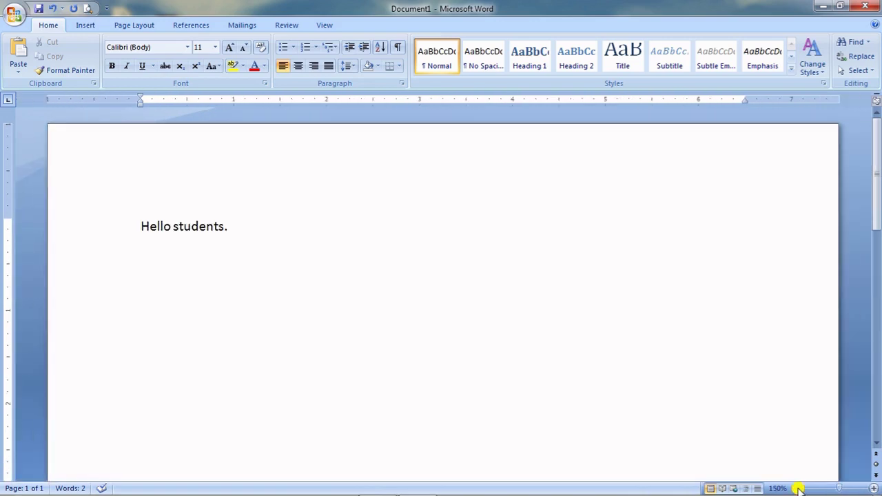
{"action": "left_click", "coordinate": [798, 487]}
{"action": "left_click", "coordinate": [798, 488]}
{"action": "left_click", "coordinate": [798, 488]}
{"action": "left_click", "coordinate": [829, 488]}
{"action": "left_click_drag", "start_coordinate": [829, 487], "coordinate": [817, 487]}
{"action": "left_click", "coordinate": [826, 488]}
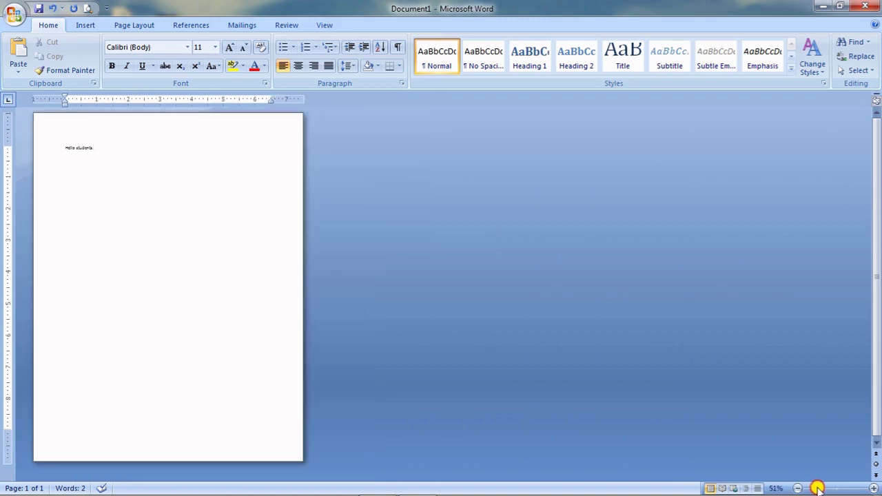
{"action": "left_click_drag", "start_coordinate": [817, 487], "coordinate": [831, 488]}
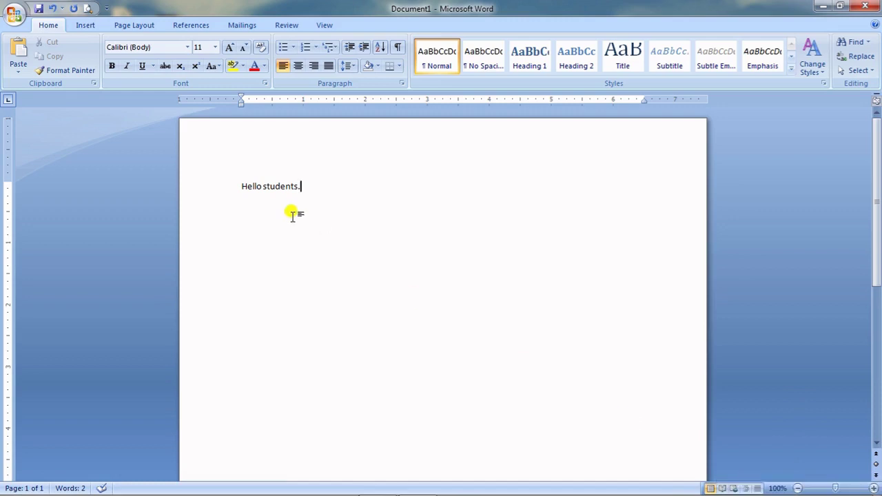
- Select the "Hello students." text and preview other fonts on it without applying any
{"action": "double_click", "coordinate": [292, 185]}
{"action": "left_click_drag", "start_coordinate": [292, 185], "coordinate": [246, 183]}
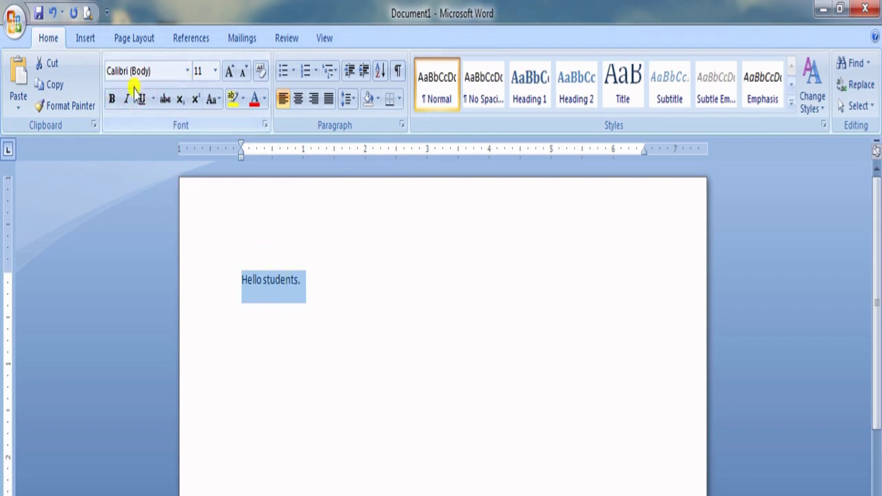
{"action": "left_click", "coordinate": [187, 71]}
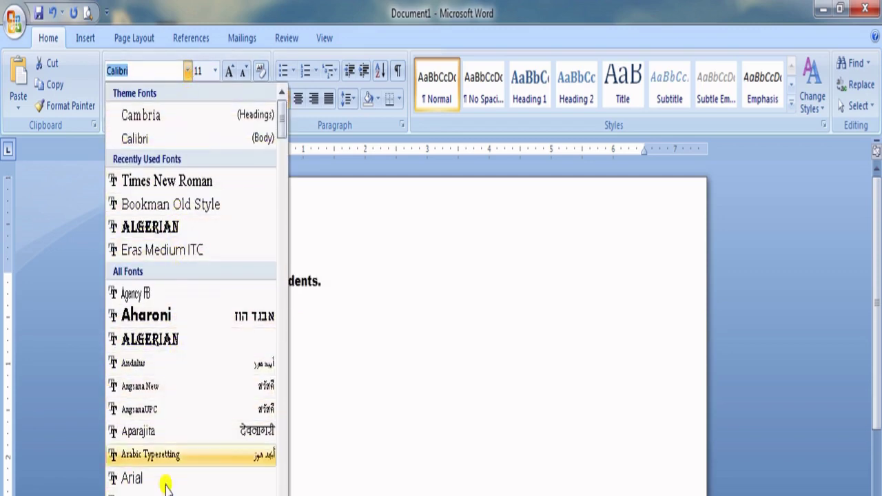
{"action": "left_click", "coordinate": [345, 210]}
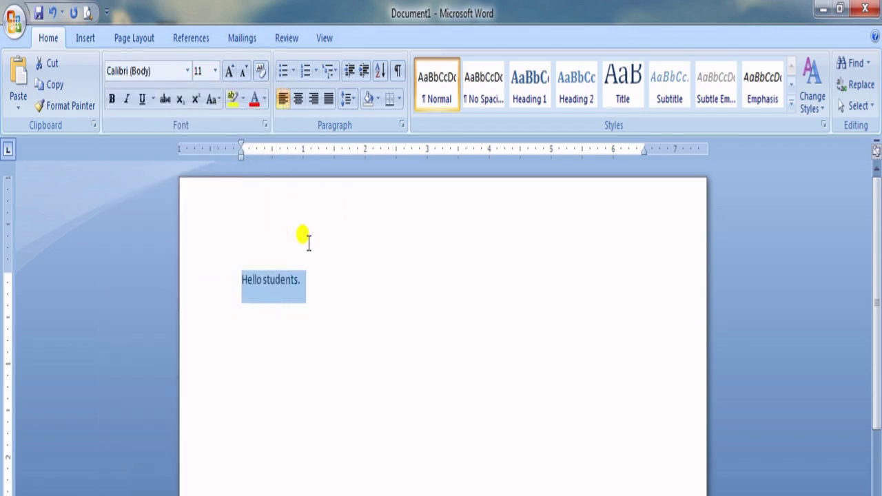
- Right-align the "Hello students." line
{"action": "left_click", "coordinate": [242, 275]}
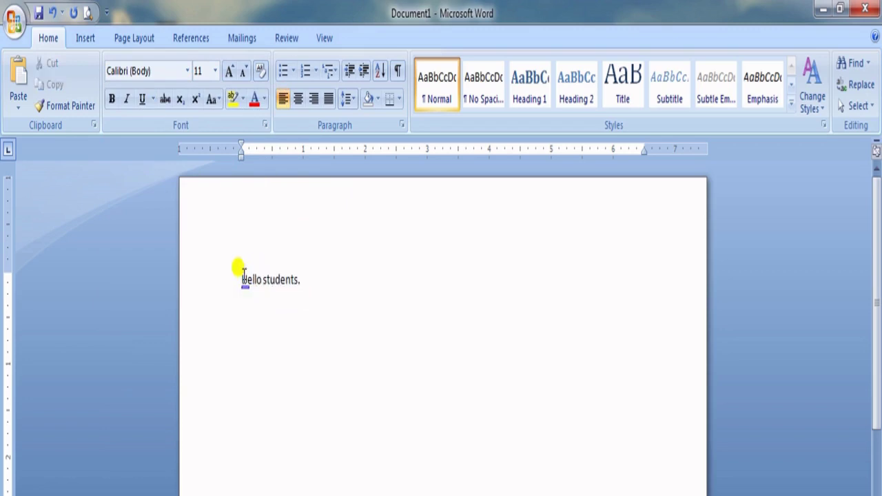
{"action": "left_click", "coordinate": [313, 99]}
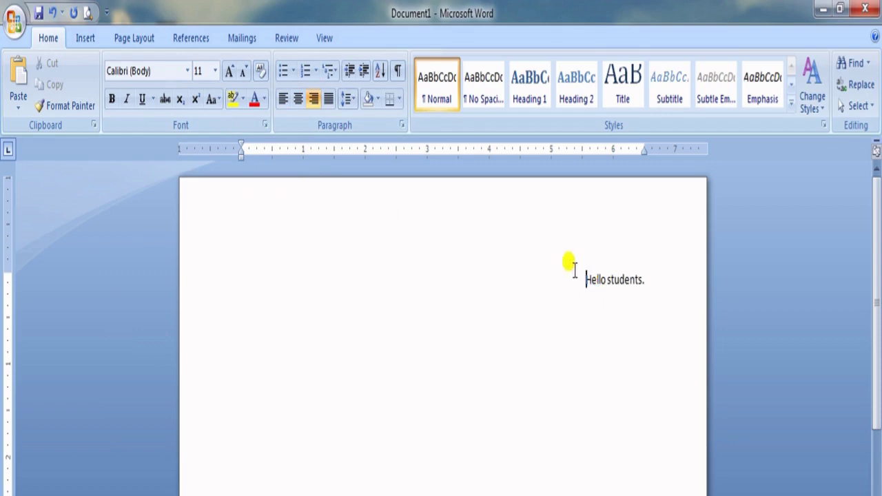
- Try selecting the right-aligned "Hello students." text twice, clearing the selection each time
{"action": "left_click_drag", "start_coordinate": [569, 262], "coordinate": [615, 279]}
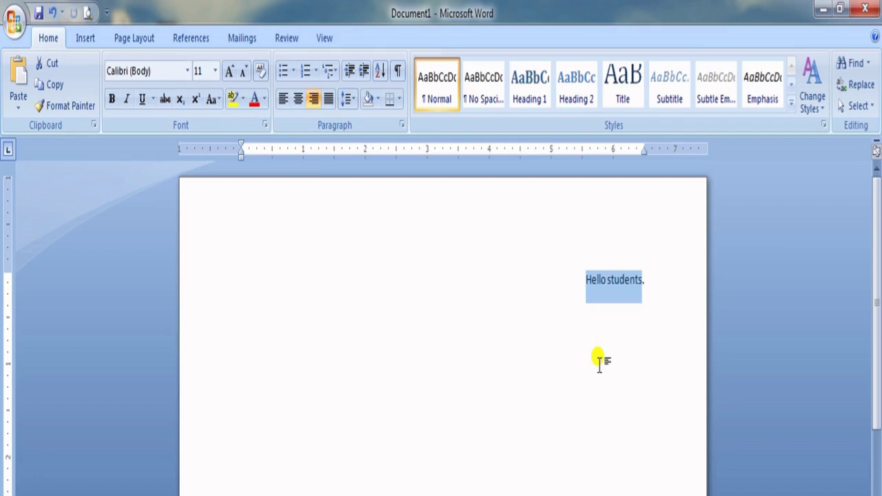
{"action": "left_click", "coordinate": [599, 361]}
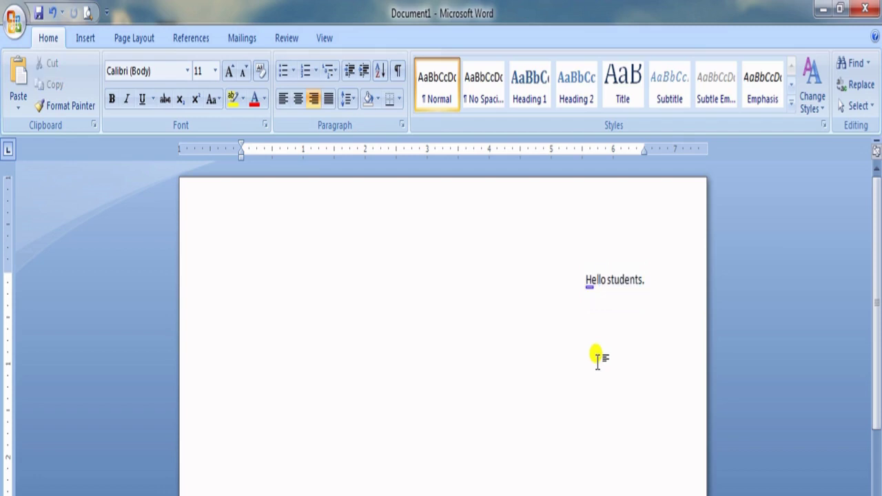
{"action": "left_click", "coordinate": [557, 268]}
{"action": "left_click_drag", "start_coordinate": [557, 269], "coordinate": [649, 278]}
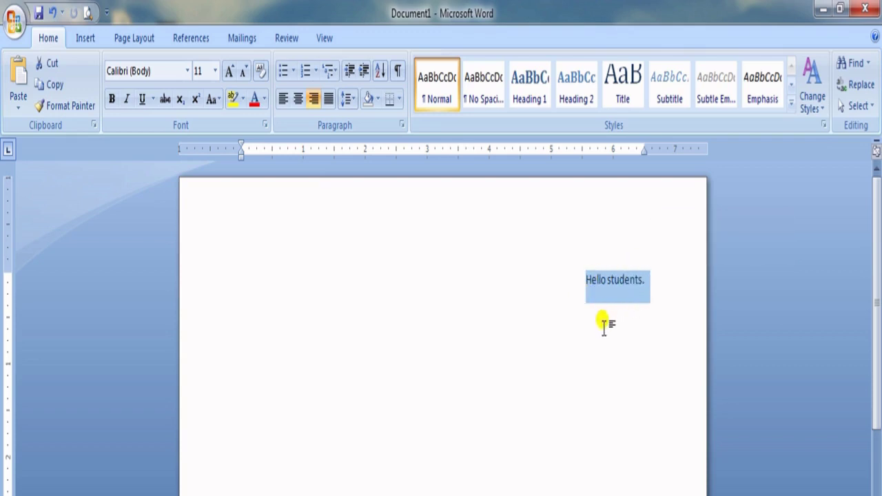
{"action": "left_click", "coordinate": [346, 277]}
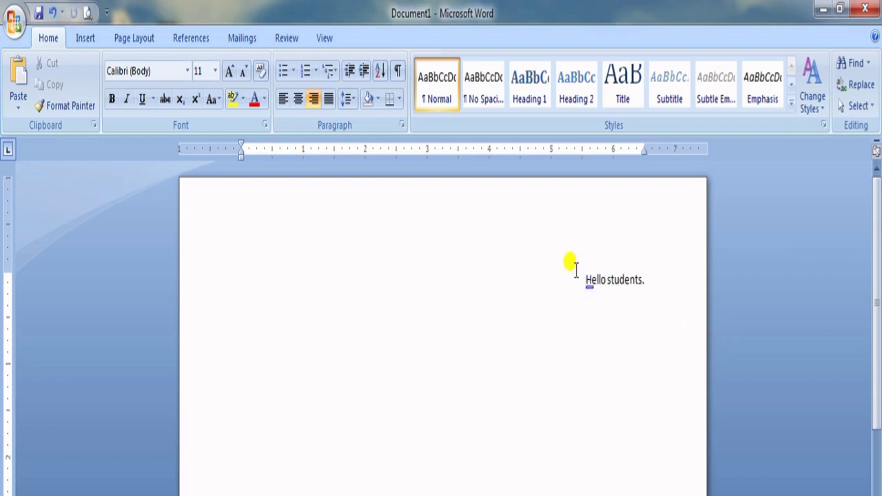
- Select the "Hello students." text and set its font size to 36
{"action": "left_click_drag", "start_coordinate": [585, 279], "coordinate": [654, 293]}
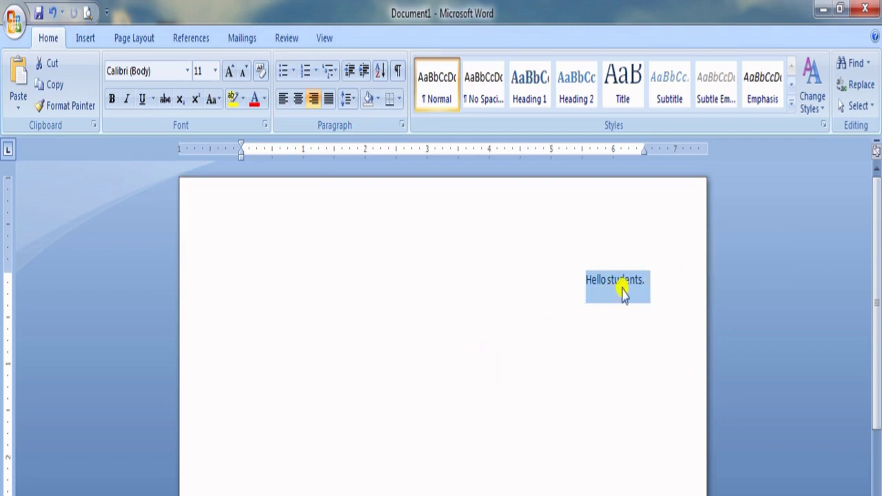
{"action": "left_click", "coordinate": [188, 72]}
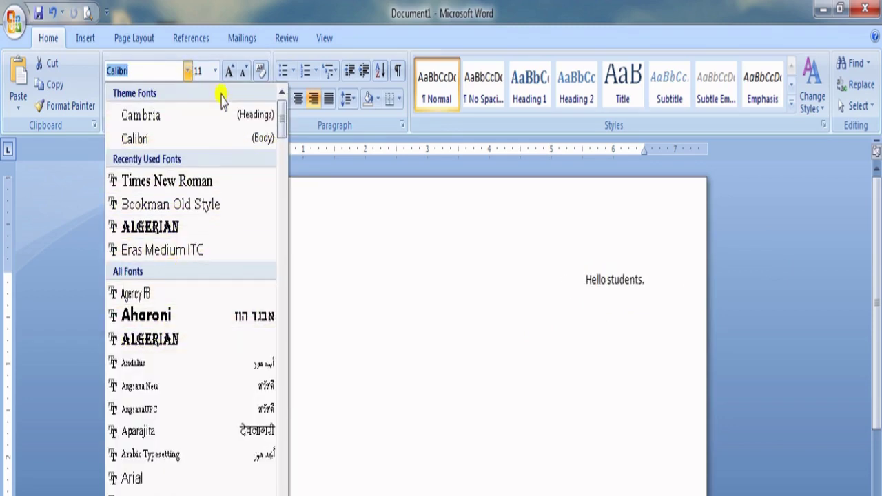
{"action": "left_click", "coordinate": [216, 71]}
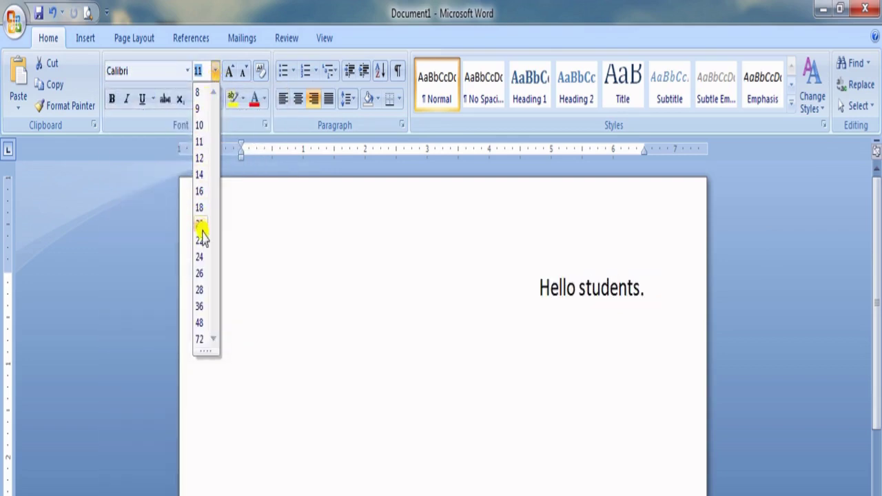
{"action": "left_click", "coordinate": [200, 306]}
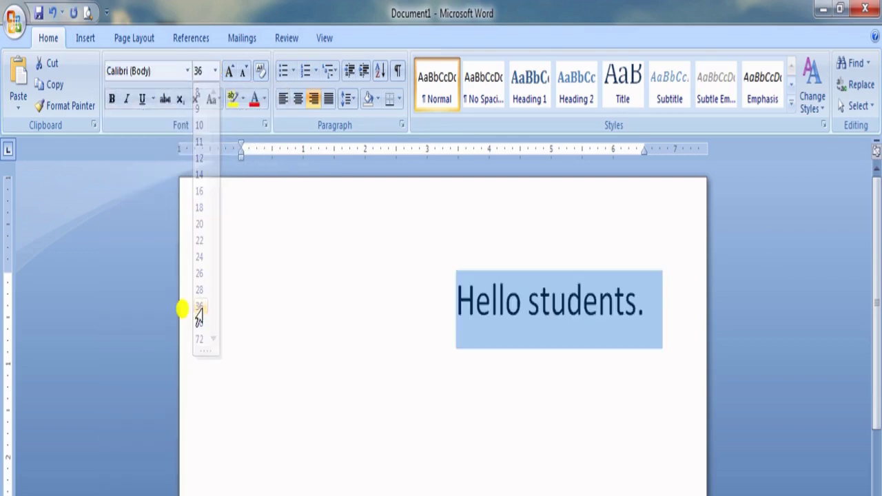
- Preview other fonts on the enlarged "Hello students." text twice without applying any
{"action": "left_click", "coordinate": [191, 71]}
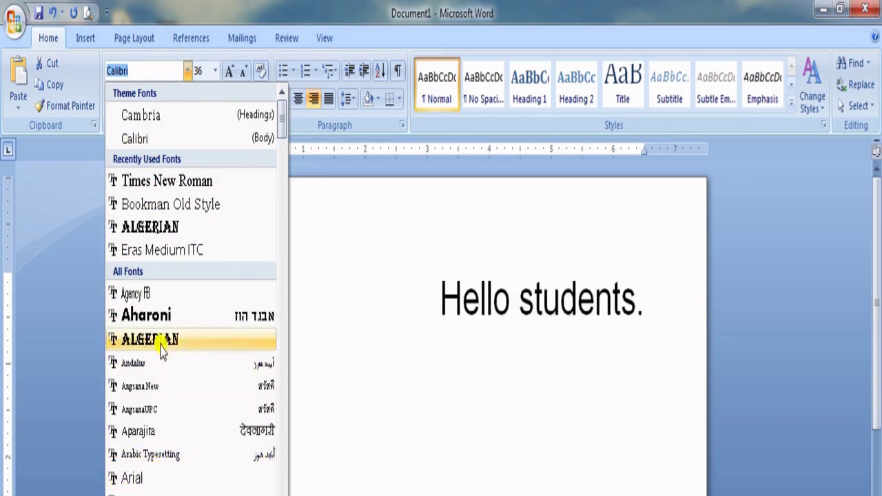
{"action": "left_click", "coordinate": [314, 234]}
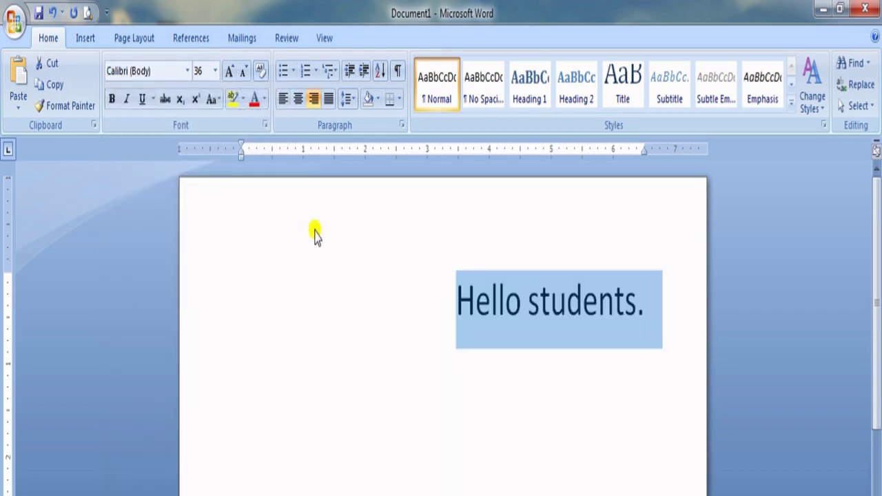
{"action": "left_click", "coordinate": [188, 71]}
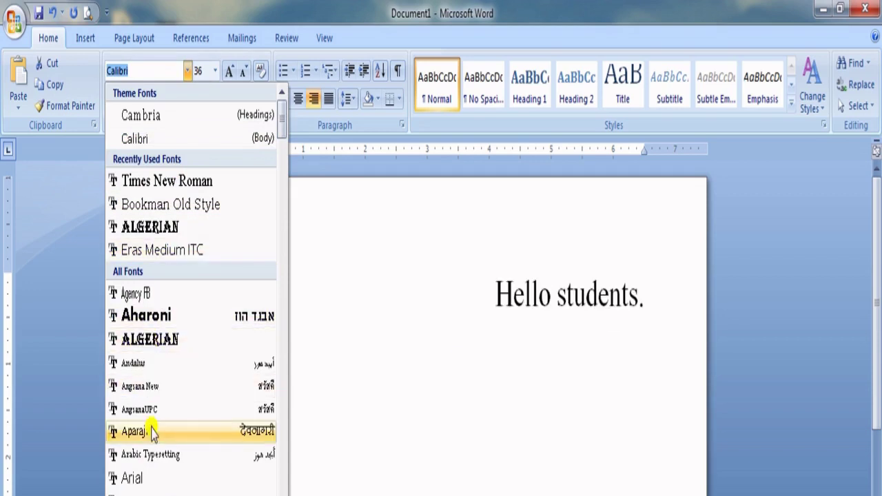
{"action": "left_click", "coordinate": [359, 214]}
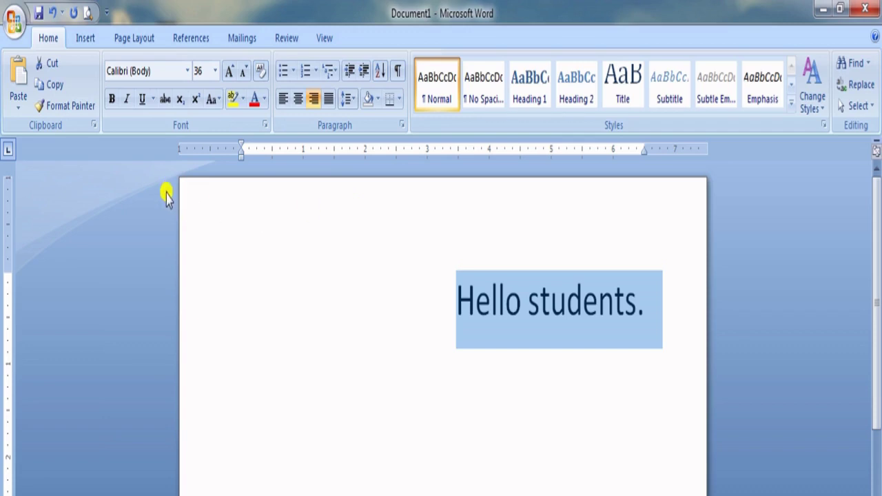
- Turn bold on and off for "Hello students.", and toggle italic repeatedly, leaving the text italic
{"action": "left_click", "coordinate": [114, 100]}
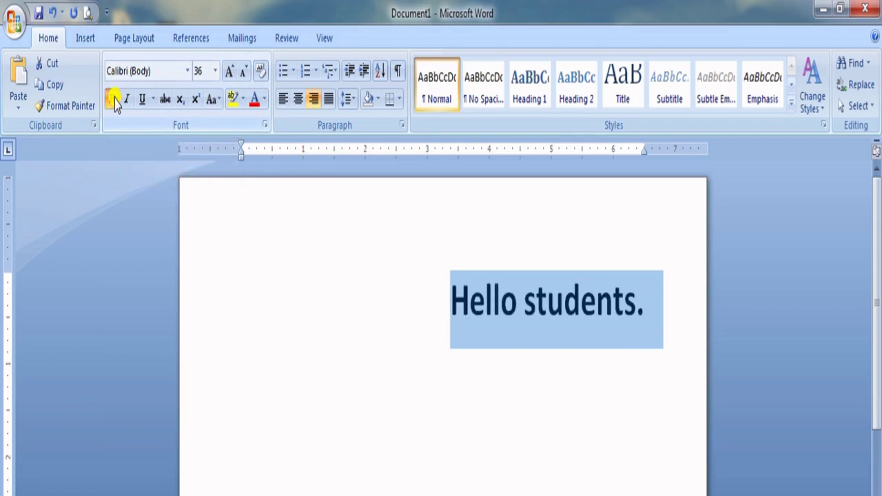
{"action": "left_click", "coordinate": [114, 101]}
{"action": "left_click", "coordinate": [127, 100]}
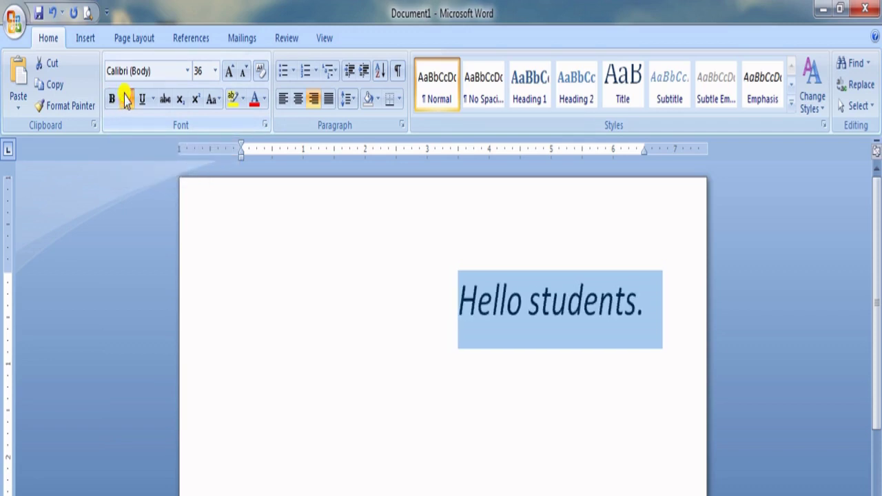
{"action": "left_click", "coordinate": [126, 100]}
{"action": "left_click", "coordinate": [126, 99]}
{"action": "left_click", "coordinate": [126, 99]}
{"action": "left_click", "coordinate": [126, 100]}
- Underline the italic "Hello students." text and remove the underline, and do the same with strikethrough
{"action": "left_click", "coordinate": [141, 99]}
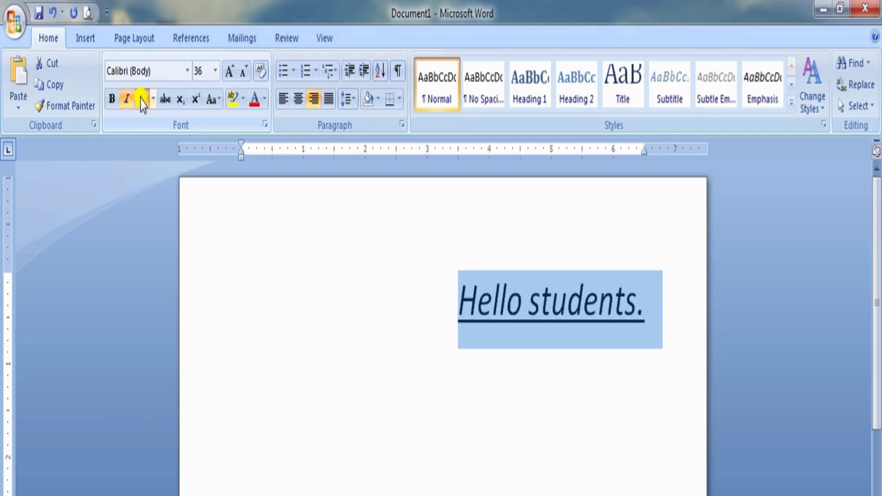
{"action": "left_click", "coordinate": [141, 100]}
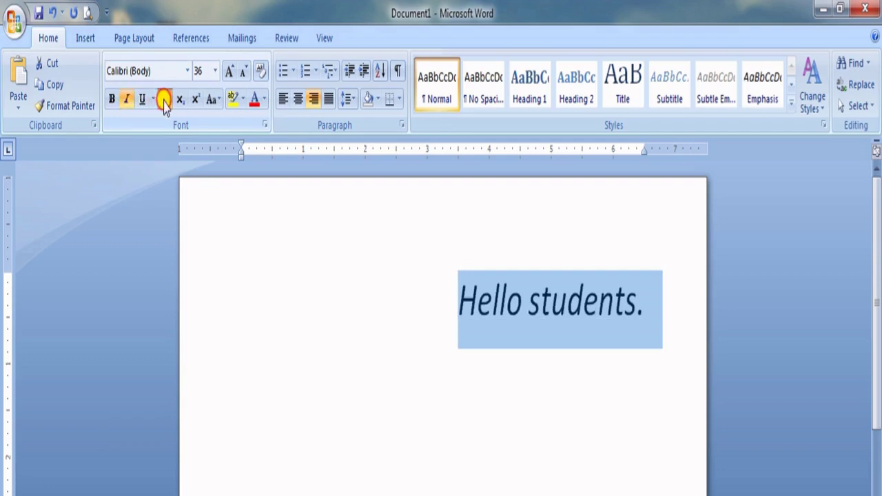
{"action": "left_click", "coordinate": [165, 100]}
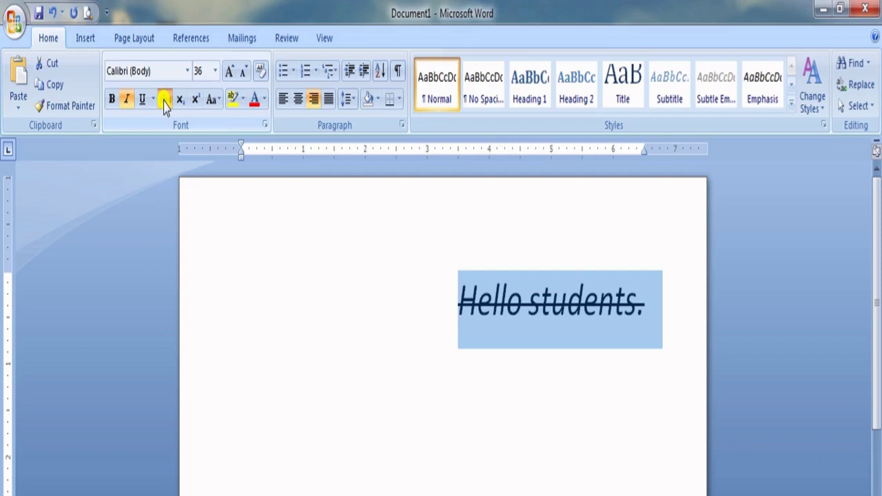
{"action": "left_click", "coordinate": [164, 101]}
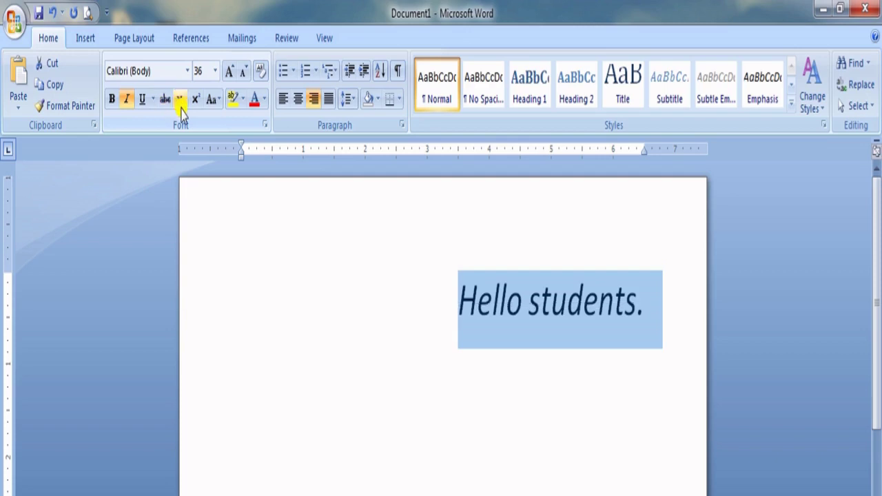
- Preview theme font colors on the "Hello students." text without applying any
{"action": "left_click", "coordinate": [262, 102]}
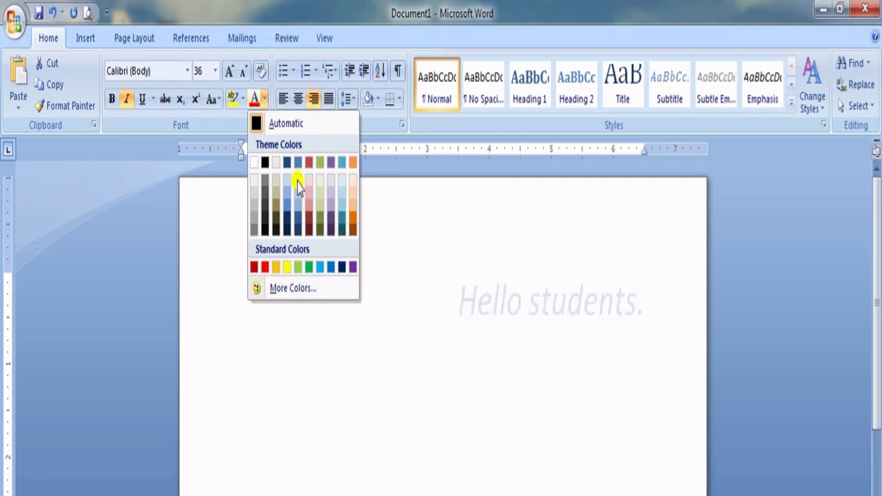
{"action": "left_click", "coordinate": [229, 76]}
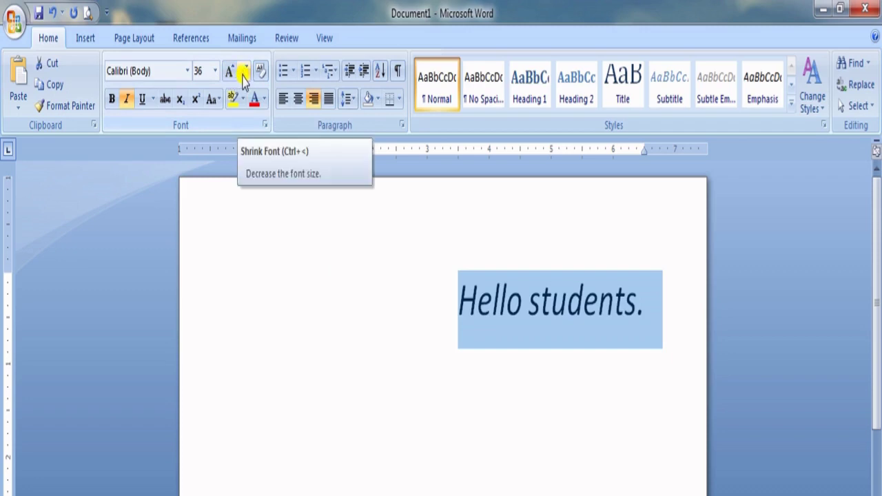
- Shrink the "Hello students." text stepwise to font size 12
{"action": "left_click", "coordinate": [244, 72]}
{"action": "left_click", "coordinate": [243, 72]}
{"action": "left_click", "coordinate": [243, 72]}
{"action": "left_click", "coordinate": [244, 72]}
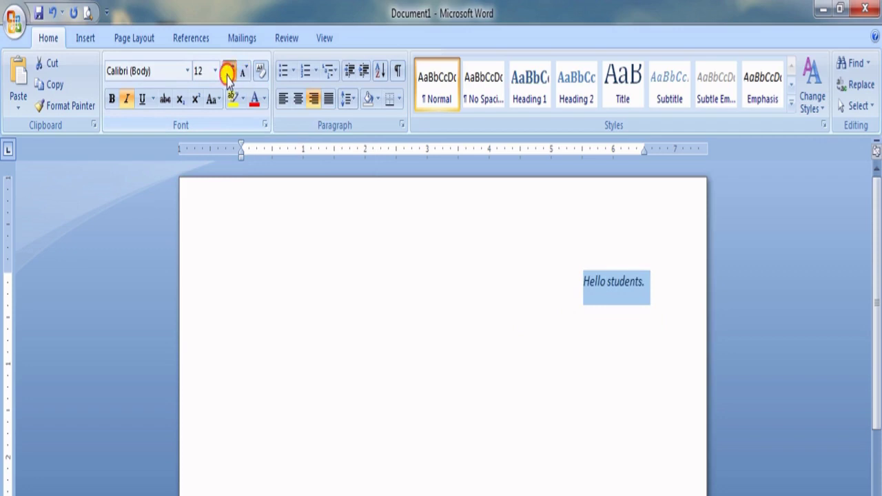
- Grow the "Hello students." text stepwise to font size 72
{"action": "left_click", "coordinate": [228, 72]}
{"action": "left_click", "coordinate": [228, 72]}
{"action": "left_click", "coordinate": [228, 73]}
{"action": "left_click", "coordinate": [228, 73]}
{"action": "left_click", "coordinate": [228, 72]}
{"action": "left_click", "coordinate": [228, 72]}
{"action": "left_click", "coordinate": [228, 72]}
{"action": "left_click", "coordinate": [228, 73]}
{"action": "left_click", "coordinate": [228, 72]}
{"action": "left_click", "coordinate": [228, 72]}
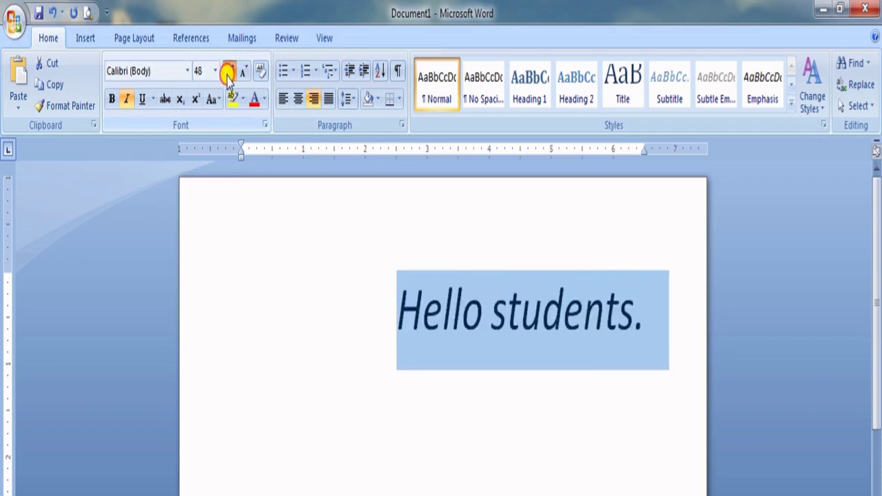
{"action": "left_click", "coordinate": [228, 72]}
{"action": "left_click", "coordinate": [228, 72]}
{"action": "left_click", "coordinate": [244, 72]}
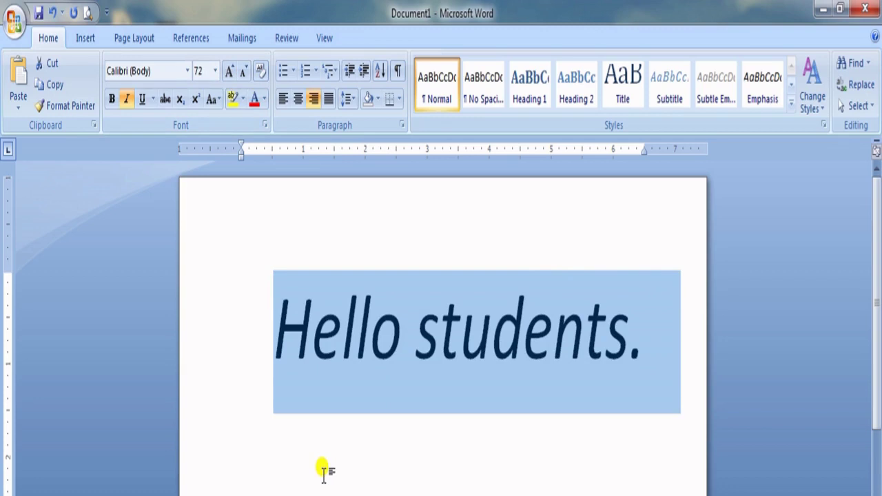
- Select the 72-point "Hello students." text and delete it
{"action": "left_click", "coordinate": [321, 455]}
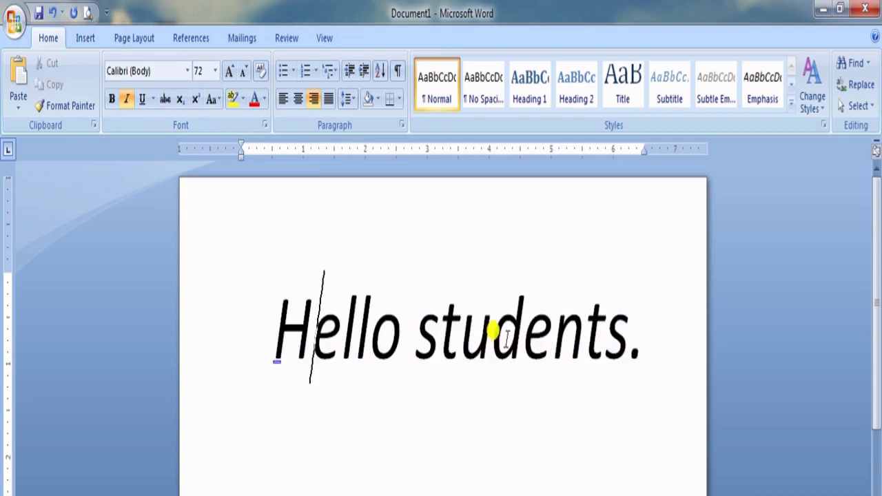
{"action": "left_click_drag", "start_coordinate": [641, 337], "coordinate": [360, 290]}
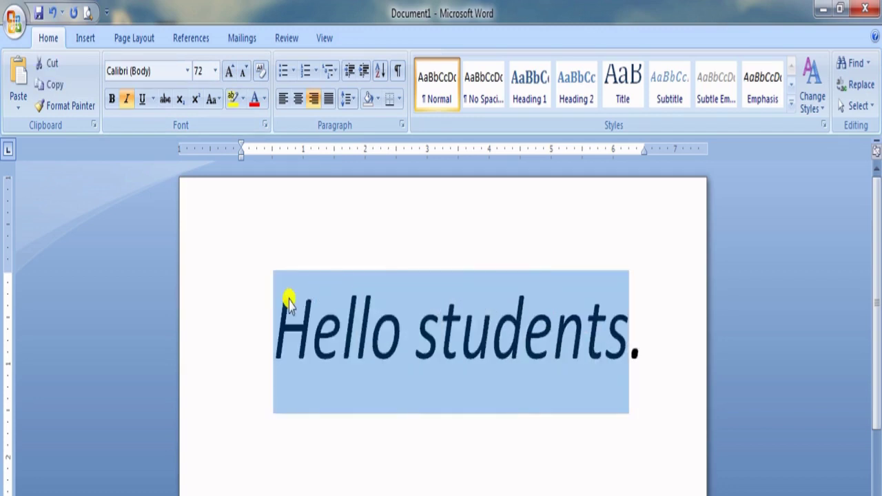
{"action": "key", "text": "Delete"}
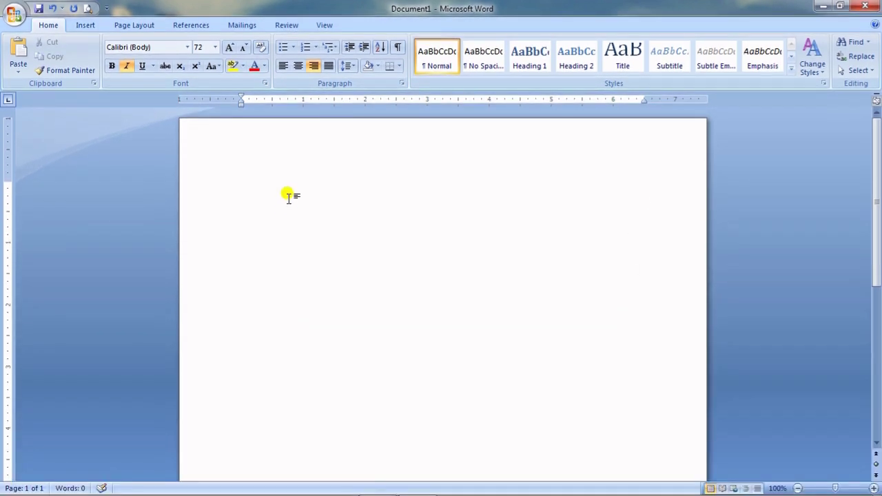
- Format the empty line as left-aligned, font size 22, with italic turned off
{"action": "left_click", "coordinate": [283, 66]}
{"action": "left_click", "coordinate": [246, 47]}
{"action": "left_click", "coordinate": [246, 47]}
{"action": "left_click", "coordinate": [246, 47]}
{"action": "left_click", "coordinate": [246, 47]}
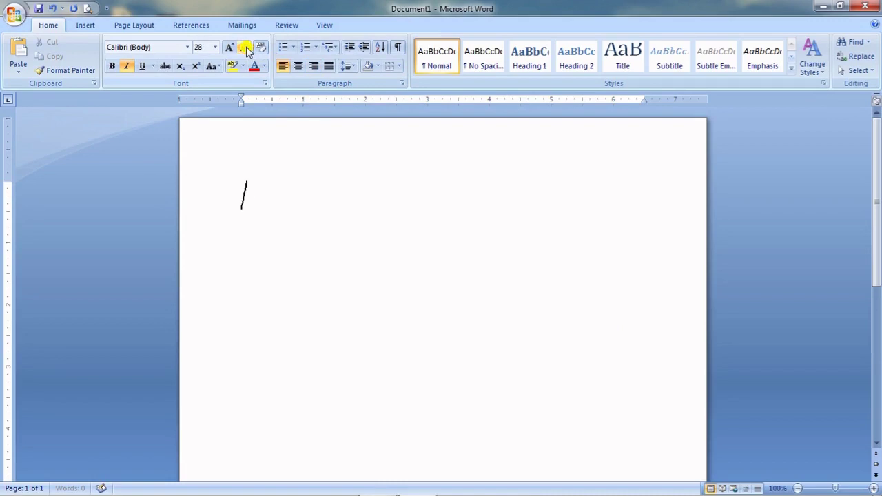
{"action": "left_click", "coordinate": [246, 47]}
{"action": "left_click", "coordinate": [246, 47]}
{"action": "left_click", "coordinate": [126, 65]}
- Generate sample paragraphs in the document with the formula =rand()
{"action": "type", "text": "rand"}
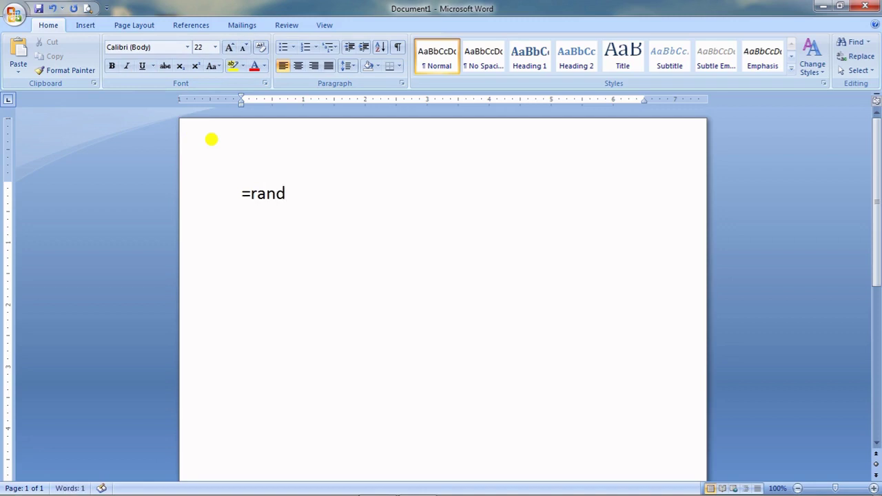
{"action": "type", "text": "()"}
{"action": "key", "text": "Return"}
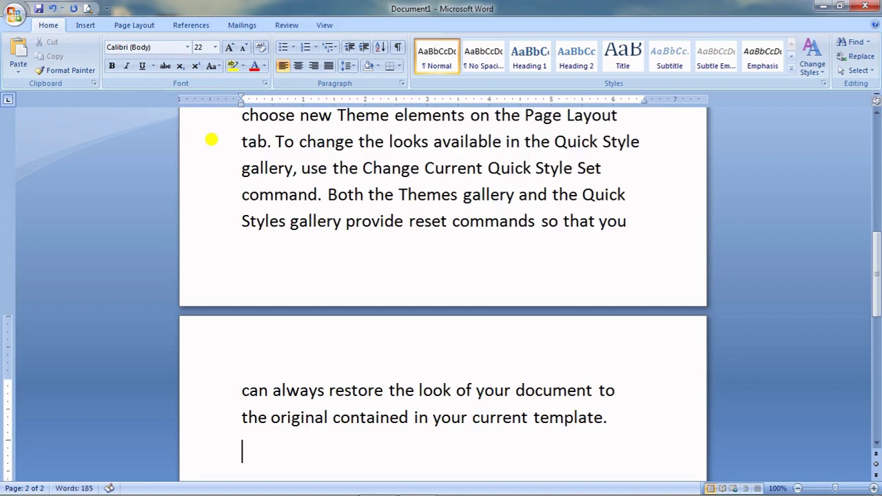
- Select the whole document, reduce its font size to 18, and clear the selection
{"action": "left_click_drag", "start_coordinate": [875, 252], "coordinate": [876, 117]}
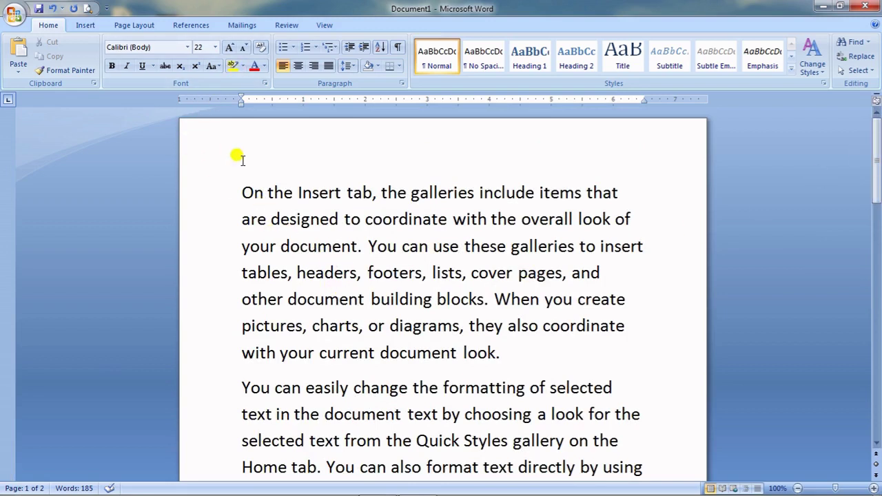
{"action": "key", "text": "ctrl+a"}
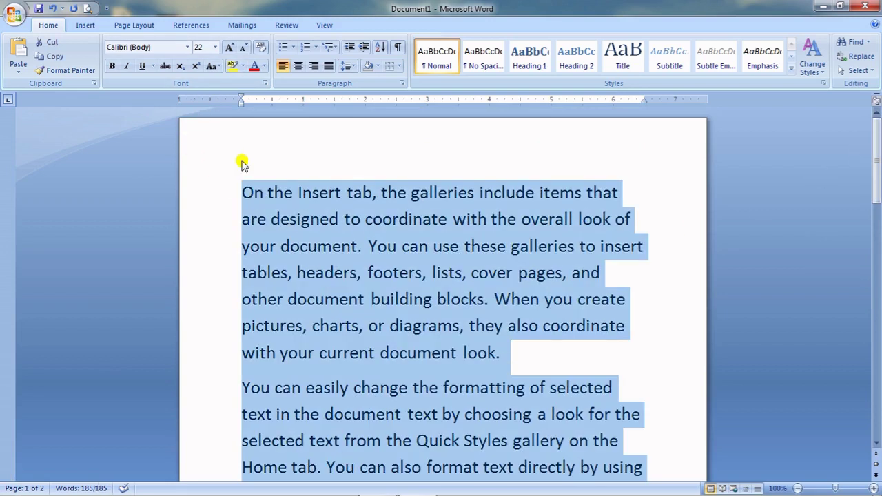
{"action": "left_click", "coordinate": [245, 48]}
{"action": "left_click", "coordinate": [244, 48]}
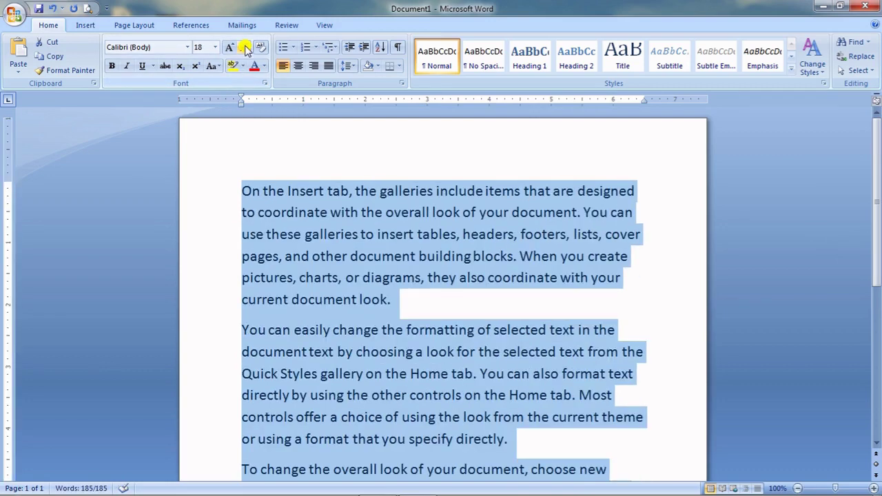
{"action": "left_click", "coordinate": [315, 148]}
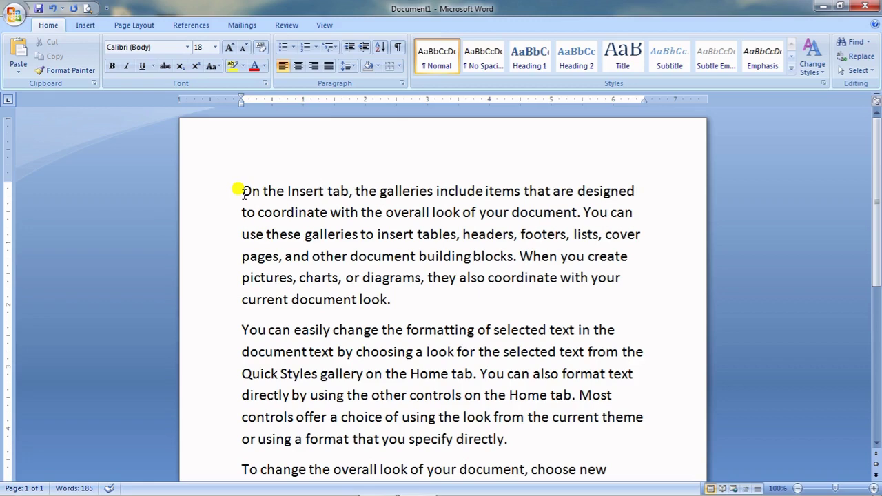
- Select the whole document, clear the selection, and select only the word "Insert" in the first line
{"action": "key", "text": "ctrl+a"}
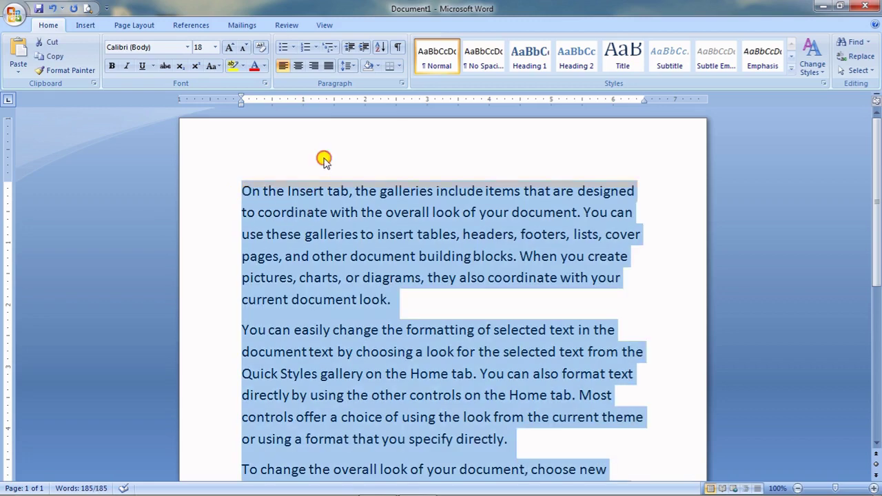
{"action": "left_click", "coordinate": [324, 157]}
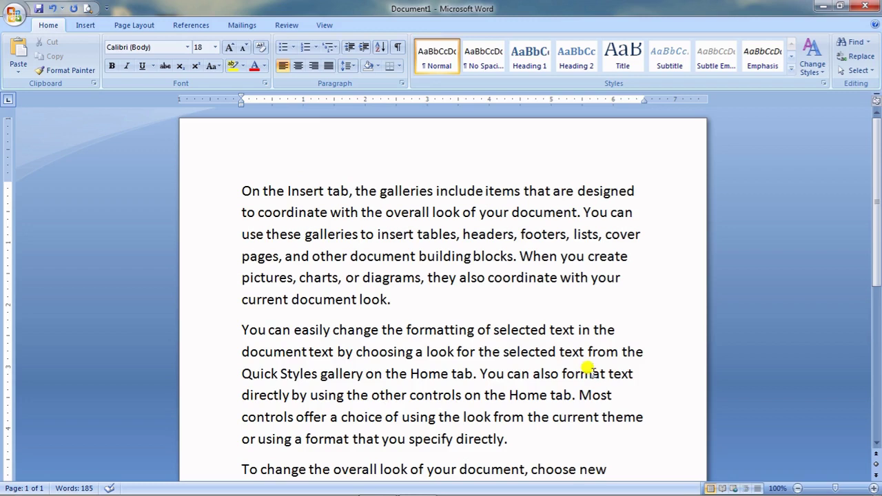
{"action": "double_click", "coordinate": [299, 190]}
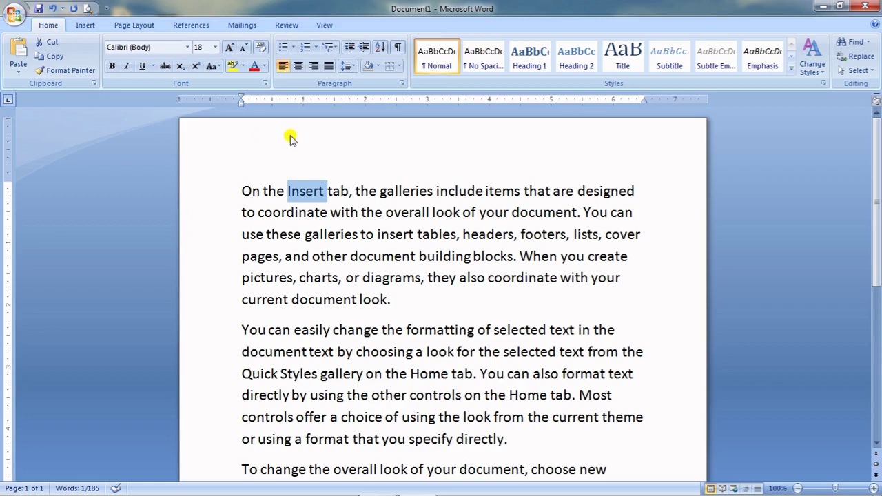
- Select the first line of the first paragraph, then the first line of the second, and clear the selection
{"action": "left_click", "coordinate": [219, 191]}
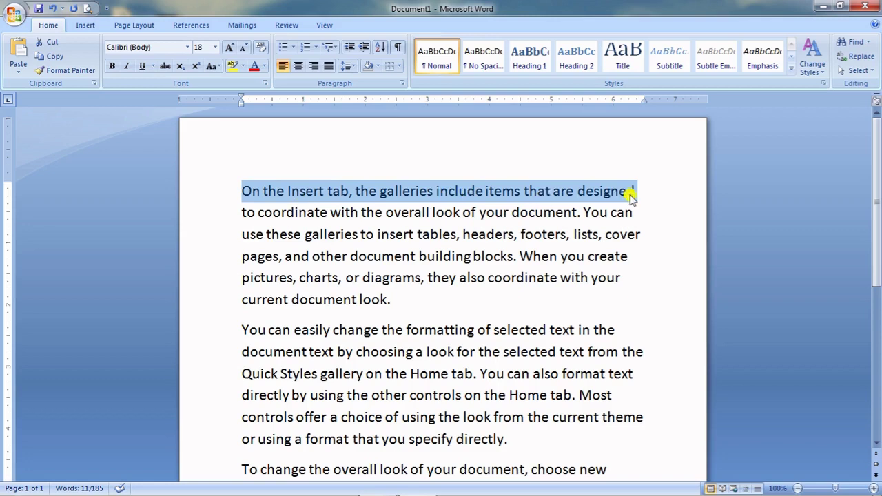
{"action": "left_click", "coordinate": [224, 333]}
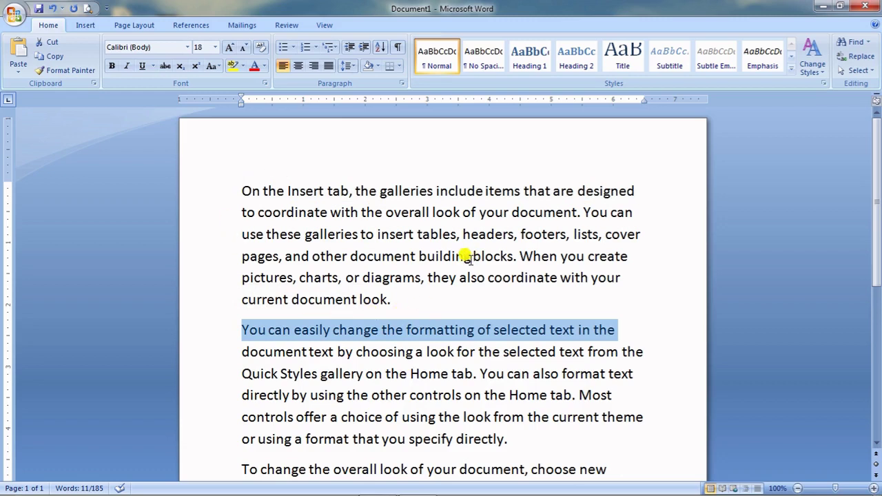
{"action": "left_click", "coordinate": [237, 183]}
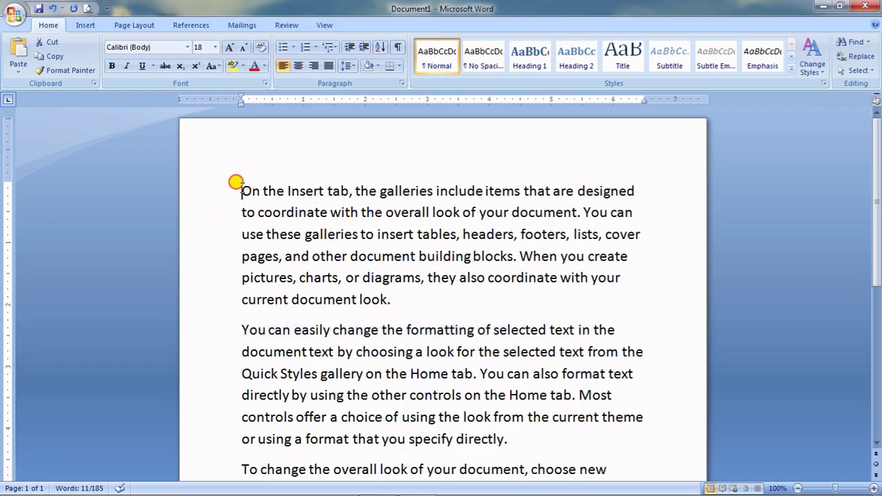
- Select the whole first paragraph, then only the word "insert" in its third line, then the whole paragraph again
{"action": "left_click_drag", "start_coordinate": [237, 183], "coordinate": [390, 297]}
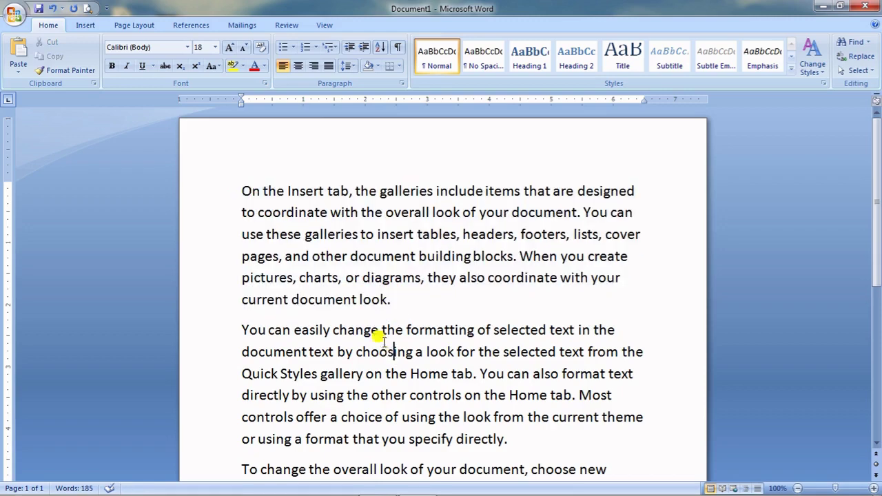
{"action": "double_click", "coordinate": [381, 235]}
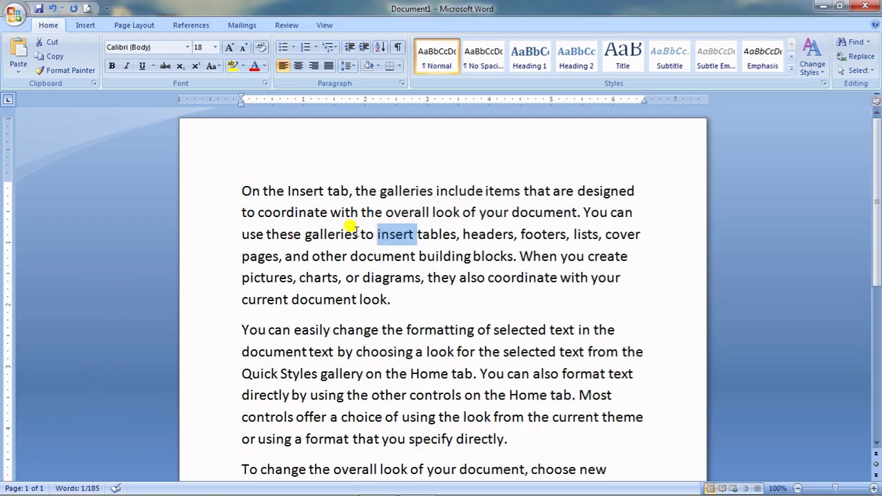
{"action": "triple_click", "coordinate": [348, 232]}
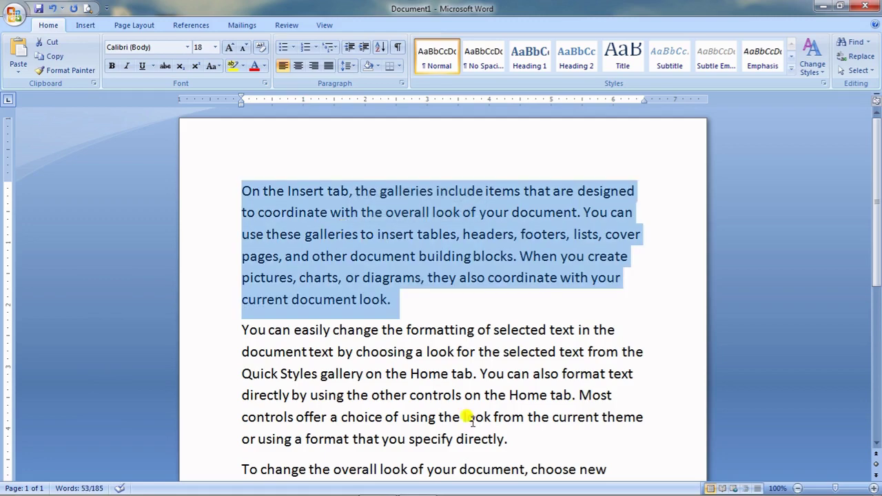
- Select the whole second paragraph, then the word "document" in the first paragraph, then the entire first paragraph
{"action": "triple_click", "coordinate": [393, 374]}
{"action": "double_click", "coordinate": [360, 254]}
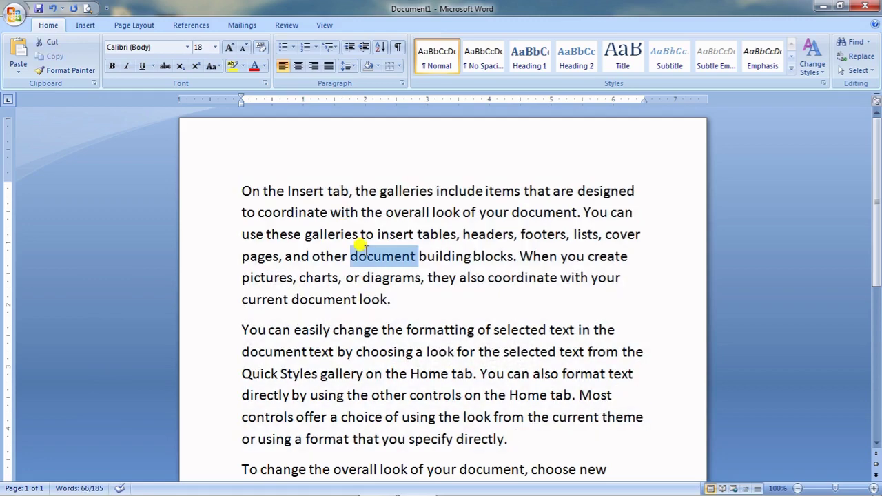
{"action": "triple_click", "coordinate": [362, 237]}
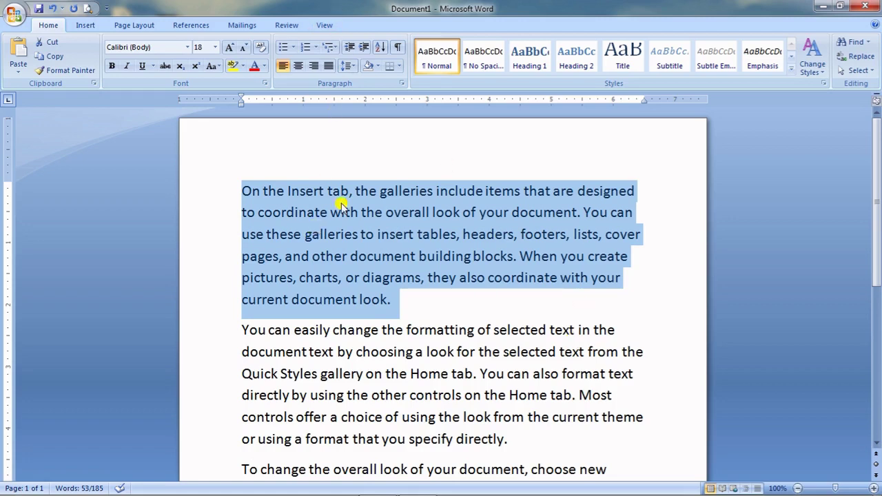
- Clear the selection and select the text from the start of the first paragraph through "Home" in the second
{"action": "left_click", "coordinate": [379, 162]}
{"action": "left_click", "coordinate": [243, 191]}
{"action": "left_click_drag", "start_coordinate": [242, 191], "coordinate": [550, 395]}
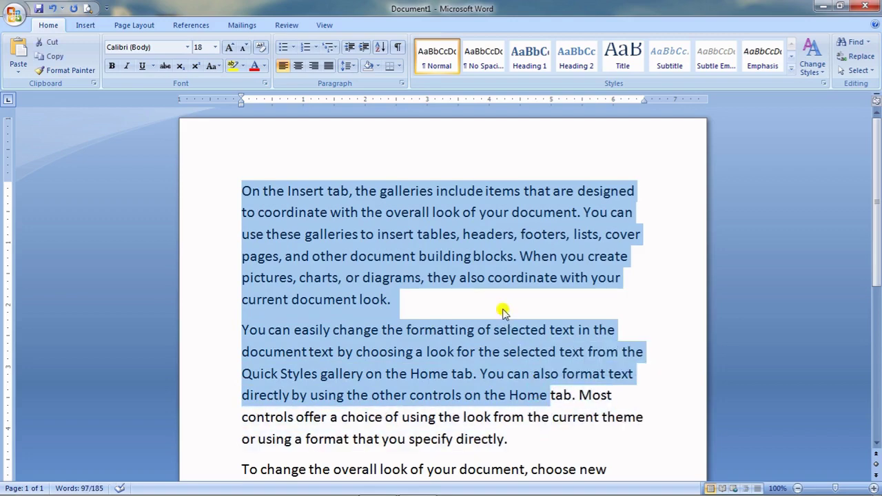
- Delete all text from "You can easily change" to the end of the document, keeping only the first paragraph
{"action": "left_click", "coordinate": [503, 307]}
{"action": "left_click_drag", "start_coordinate": [243, 329], "coordinate": [727, 486]}
{"action": "key", "text": "BackSpace"}
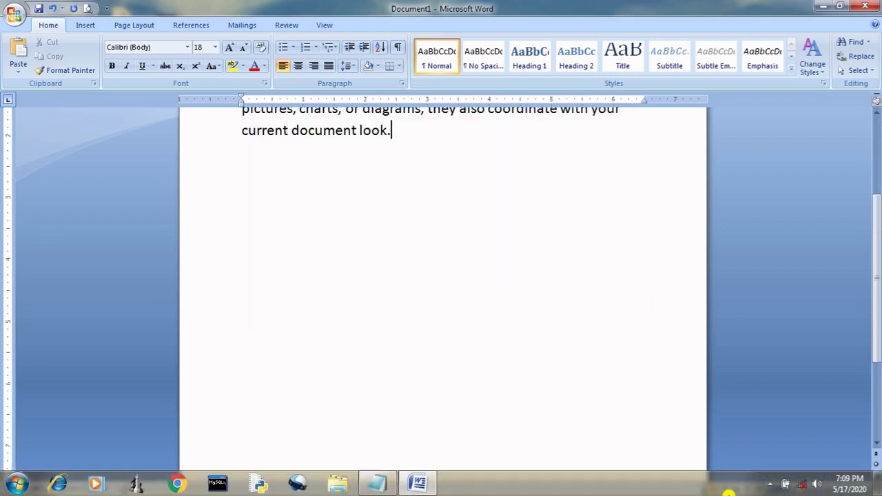
- Select the first line of the remaining paragraph and clear the selection
{"action": "left_click_drag", "start_coordinate": [872, 221], "coordinate": [872, 138]}
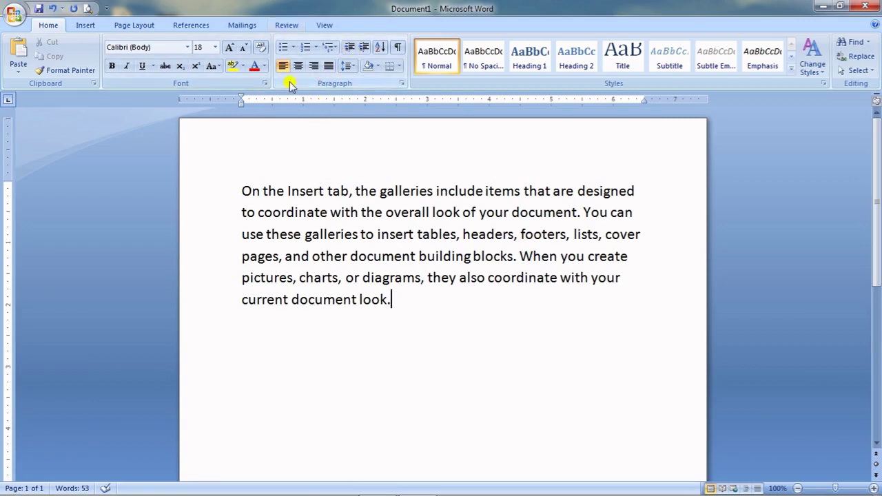
{"action": "left_click", "coordinate": [205, 191]}
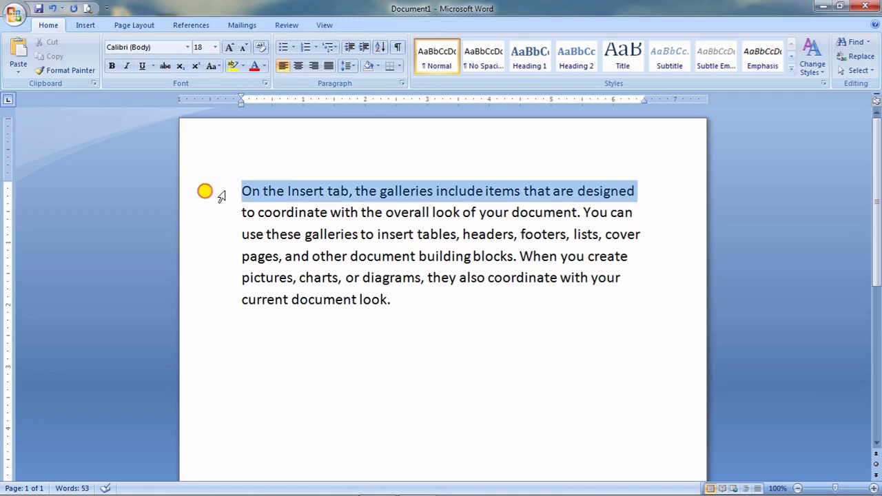
{"action": "left_click", "coordinate": [396, 352]}
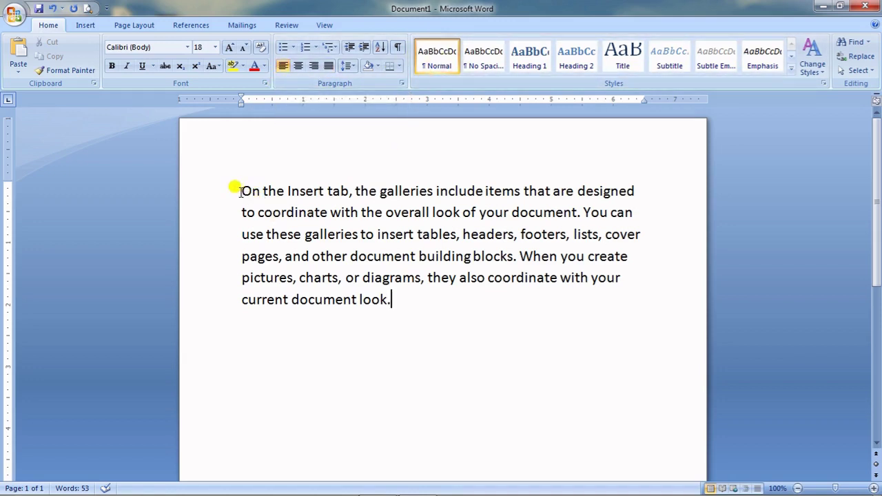
- Select the whole paragraph and align it centered, right, justified and left in turn
{"action": "triple_click", "coordinate": [381, 234]}
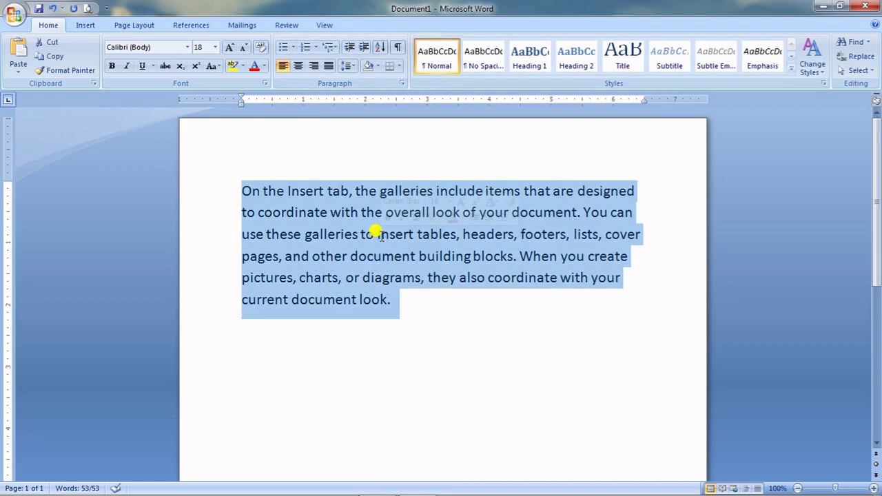
{"action": "left_click", "coordinate": [297, 67]}
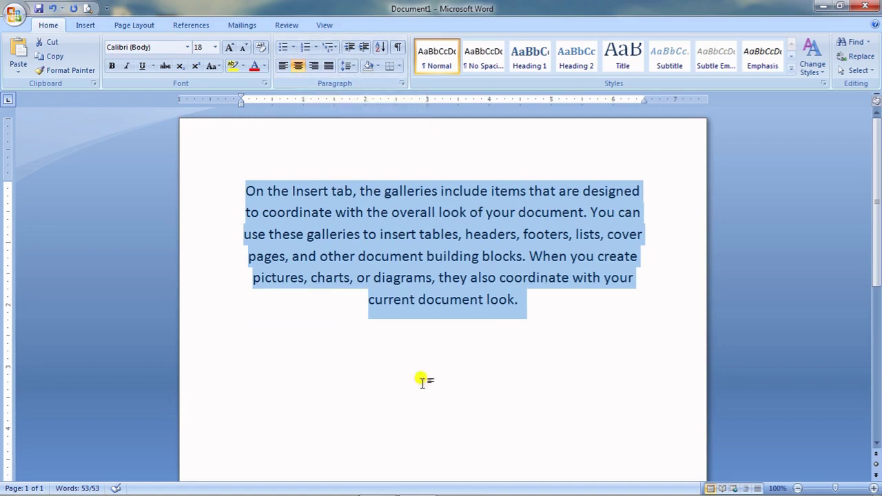
{"action": "left_click", "coordinate": [313, 66]}
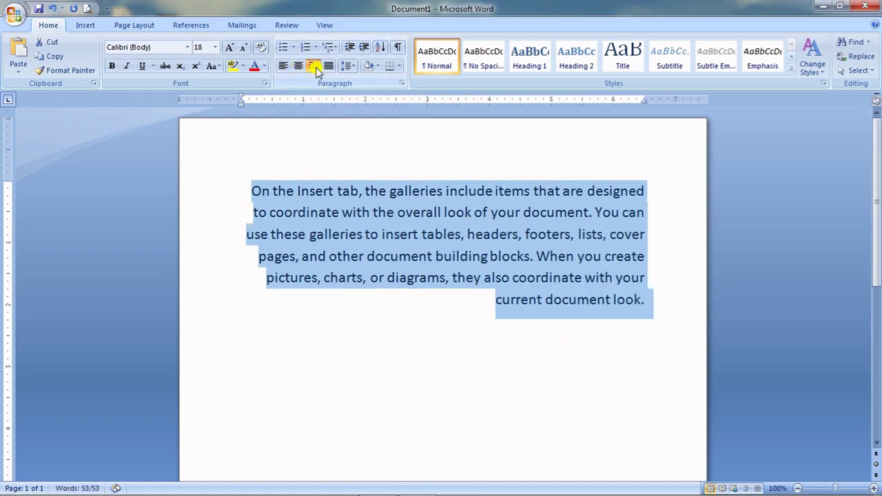
{"action": "left_click", "coordinate": [329, 66]}
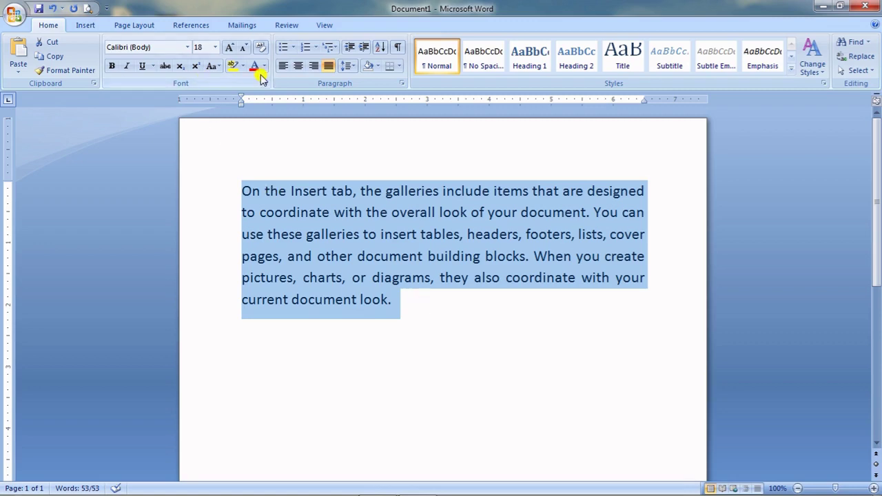
{"action": "left_click", "coordinate": [282, 67]}
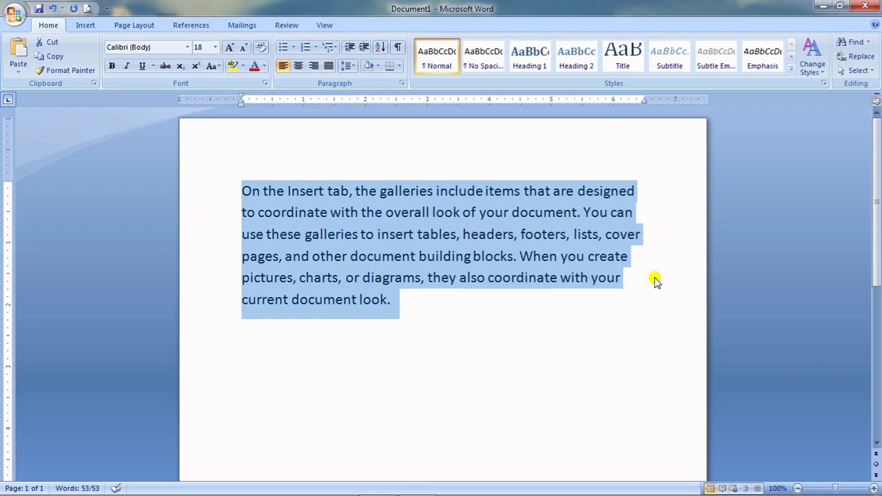
- Align the selected paragraph centered, then right, and finally justified, and clear the selection
{"action": "left_click", "coordinate": [298, 67]}
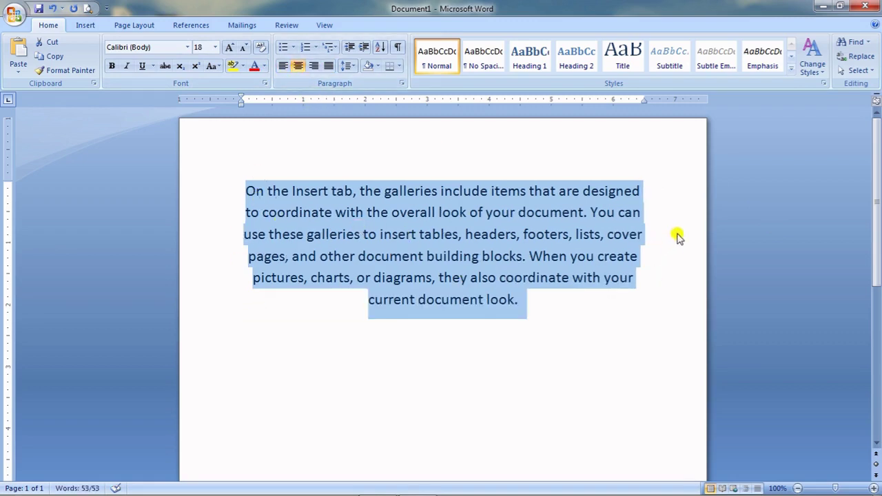
{"action": "left_click", "coordinate": [313, 66]}
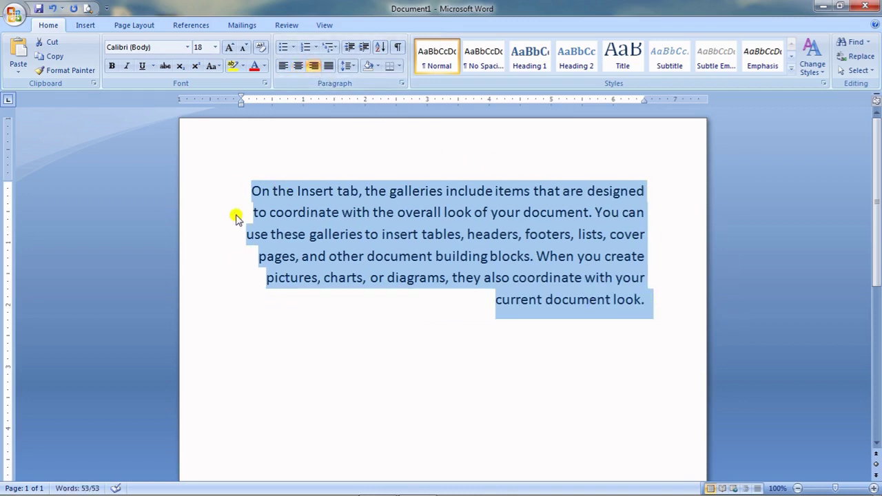
{"action": "left_click", "coordinate": [329, 66]}
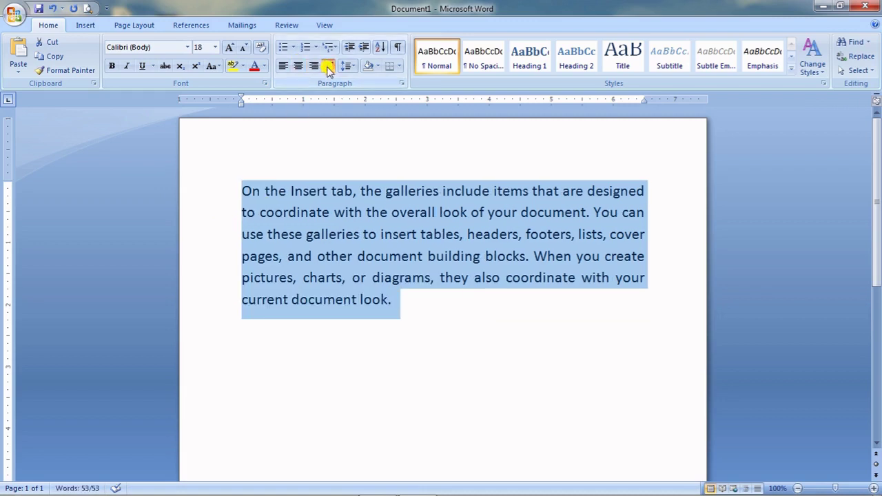
{"action": "left_click", "coordinate": [455, 397]}
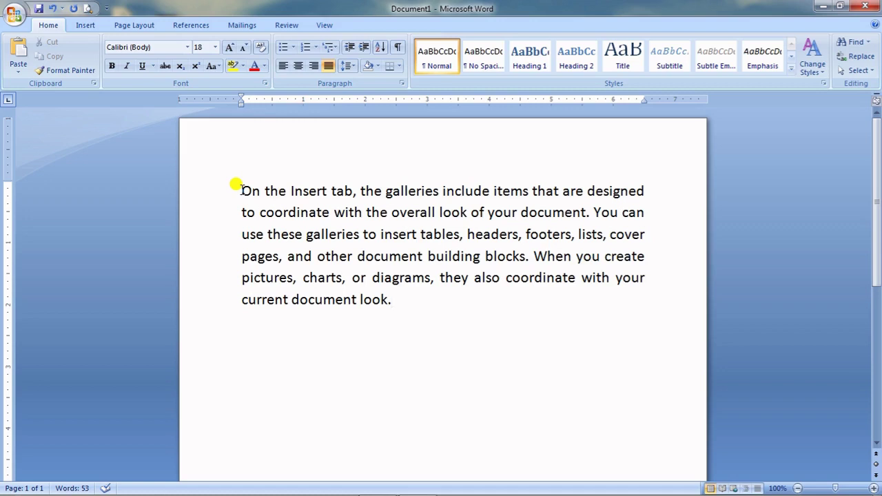
- Add the line "Things to buy from market" below the paragraph, followed by a bulleted list: Soap, Vegetables, Fruits, water
{"action": "key", "text": "Return"}
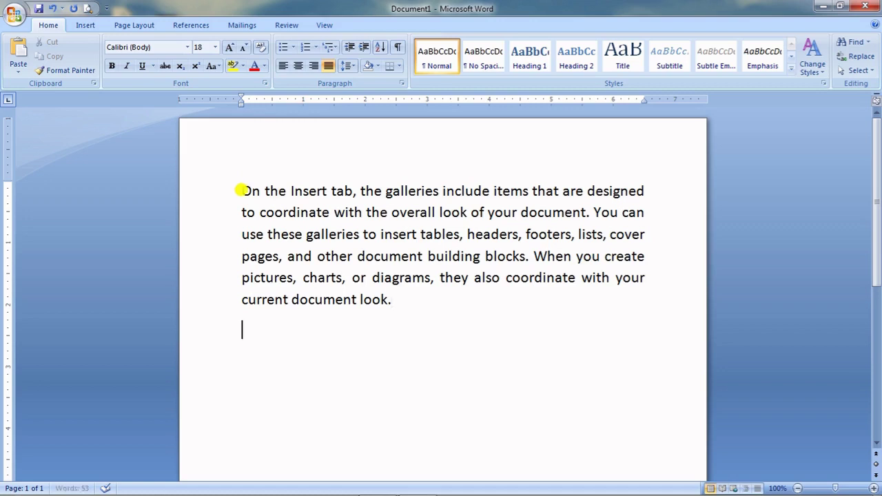
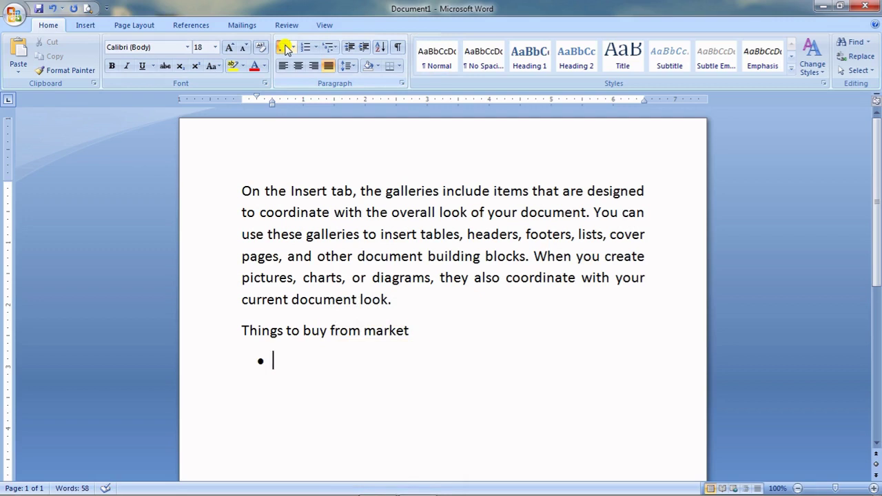
{"action": "type", "text": "soap"}
{"action": "key", "text": "Return"}
{"action": "type", "text": "v"}
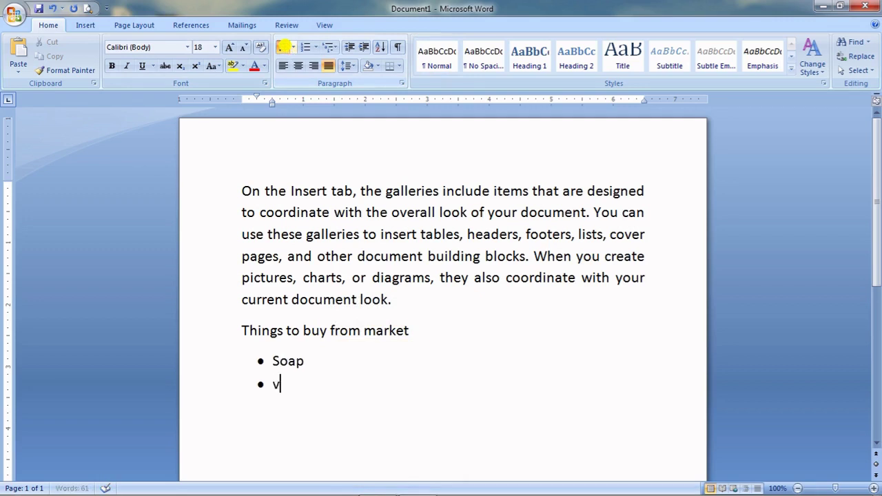
{"action": "type", "text": "egeta"}
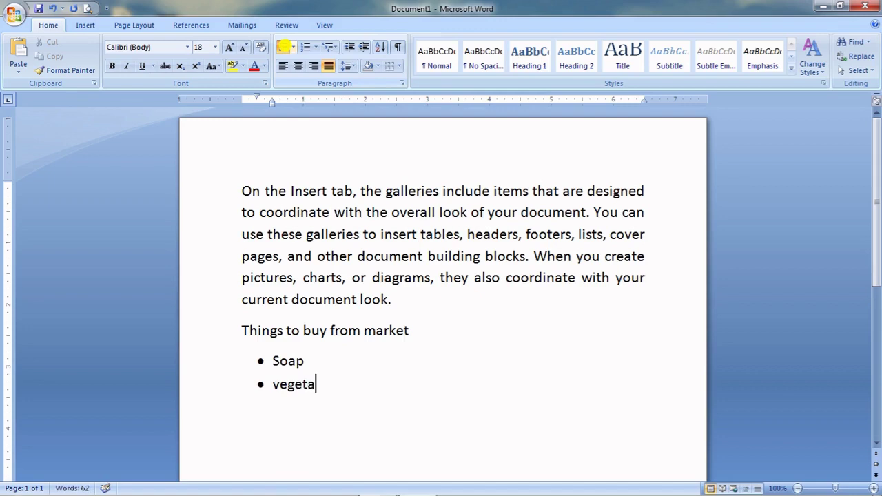
{"action": "type", "text": "bles"}
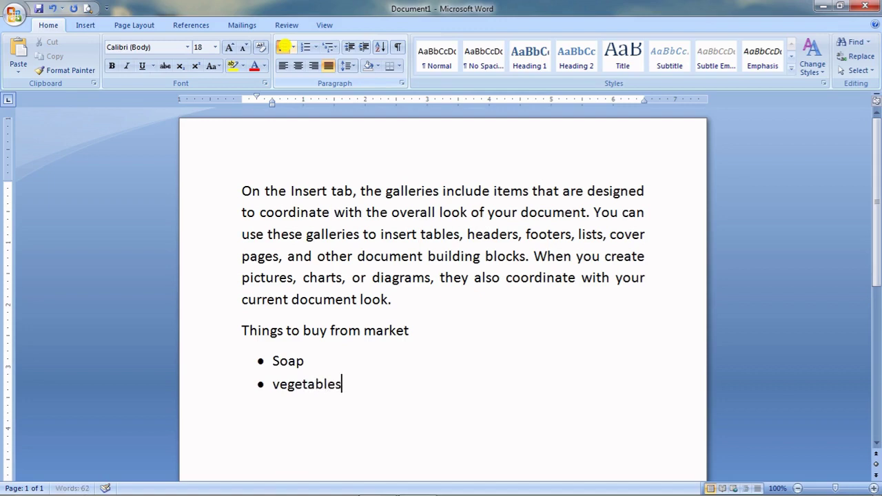
{"action": "key", "text": "Return"}
{"action": "type", "text": "fru"}
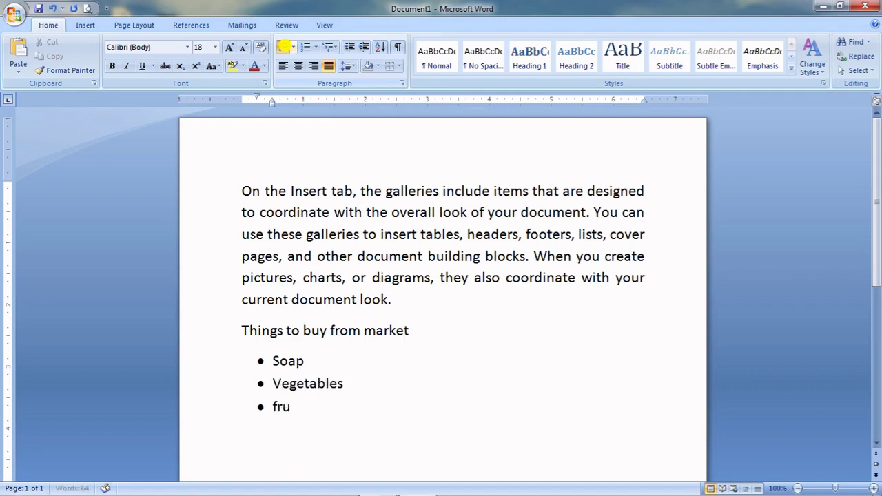
{"action": "type", "text": "its"}
{"action": "key", "text": "Return"}
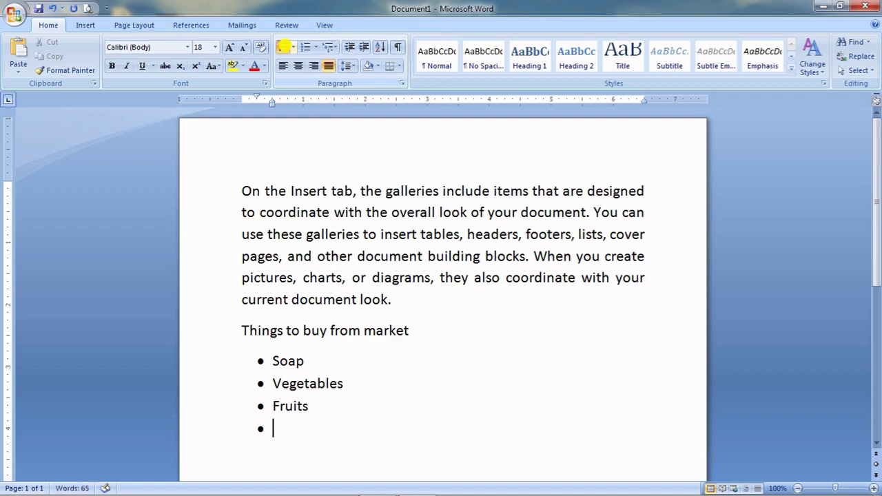
{"action": "type", "text": "water"}
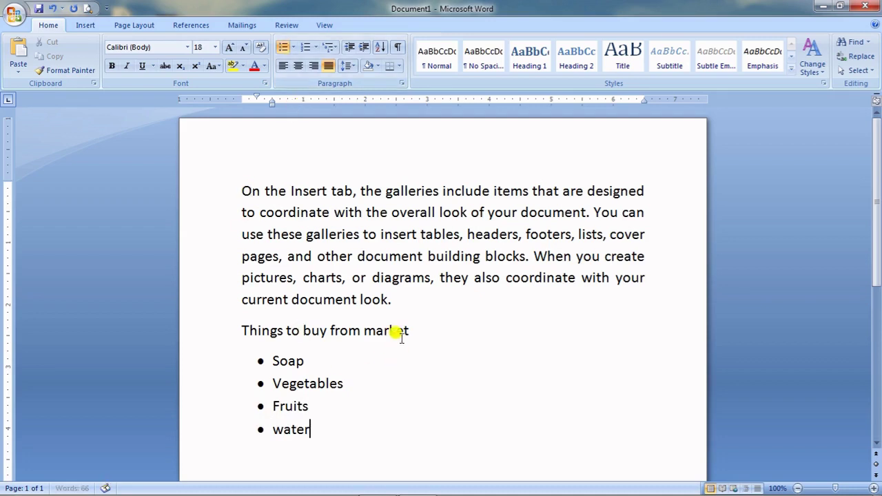
- Replace the heading line above the bulleted list with "Steps to start a computer"
{"action": "left_click_drag", "start_coordinate": [411, 330], "coordinate": [250, 326]}
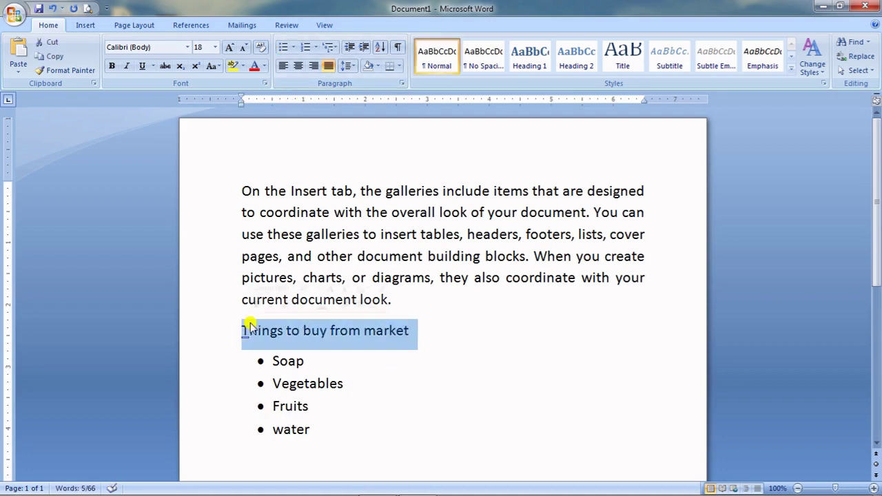
{"action": "type", "text": "steps t"}
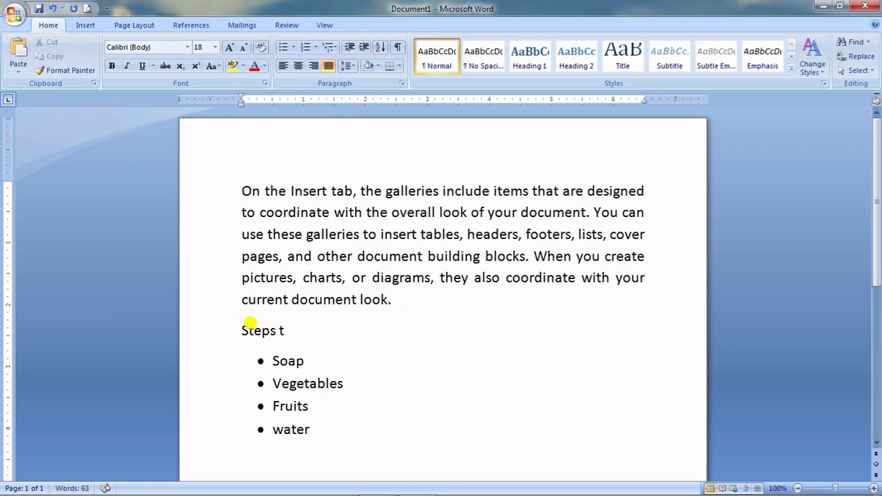
{"action": "type", "text": "o start "}
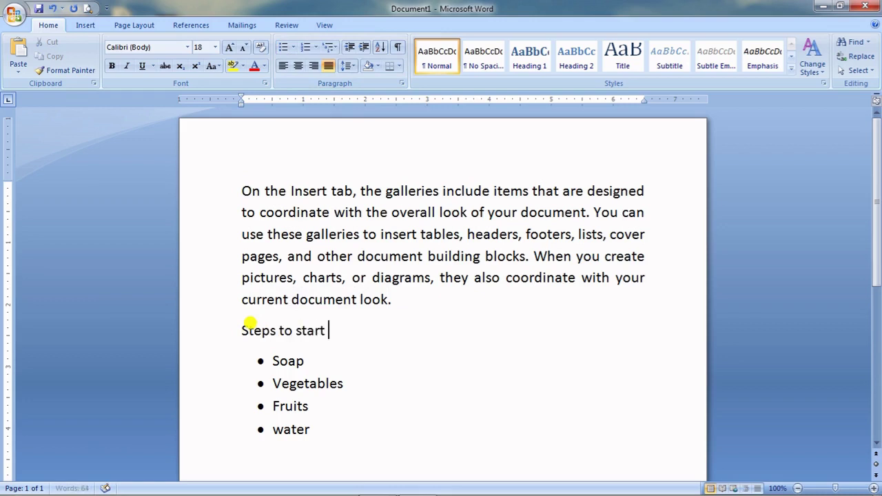
{"action": "type", "text": "a computer"}
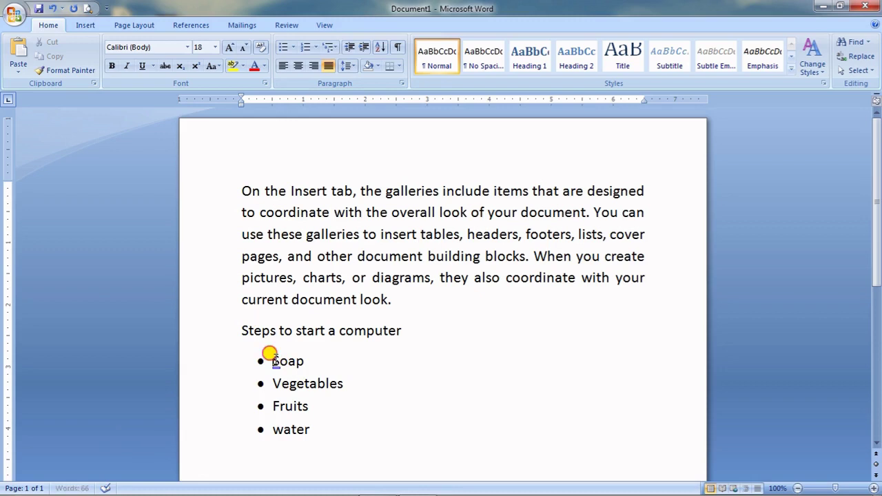
- Delete the four bulleted items and remove the remaining bullet from the empty line
{"action": "left_click_drag", "start_coordinate": [270, 357], "coordinate": [312, 429]}
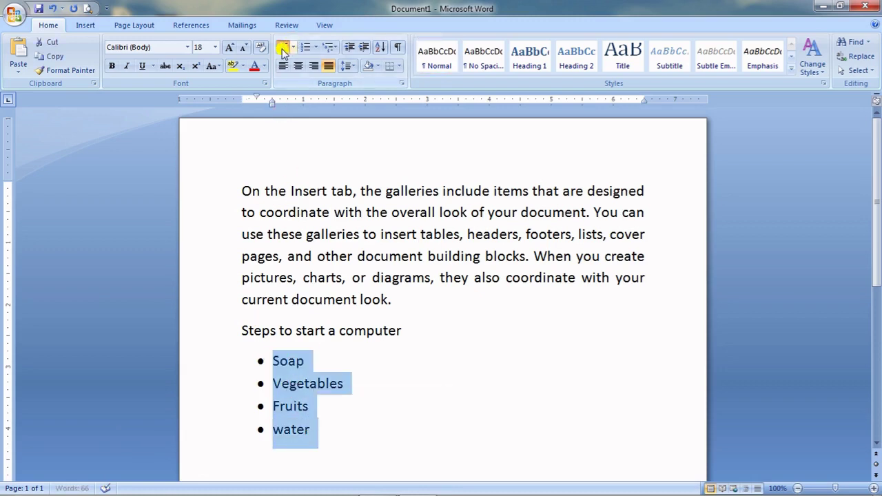
{"action": "key", "text": "Delete"}
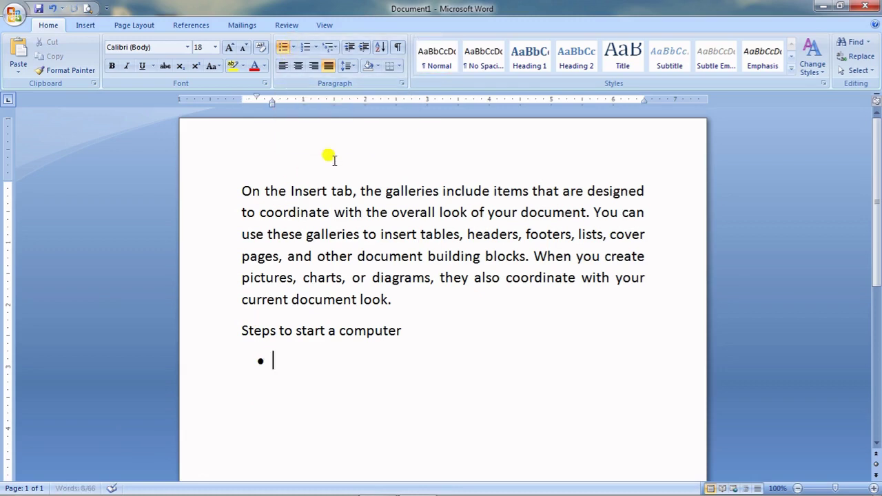
{"action": "key", "text": "BackSpace"}
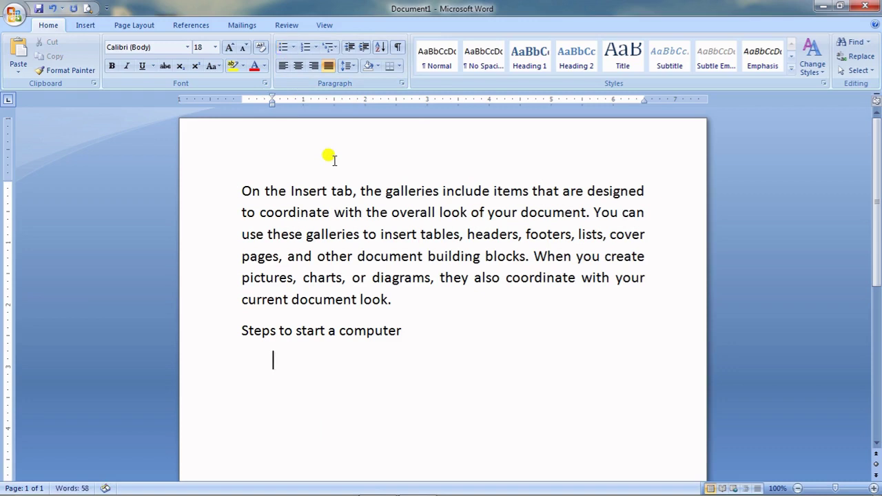
- Start a "1. 2. 3." numbered list below the heading with the items "switch the maim power on" and "switch on the ups"
{"action": "left_click", "coordinate": [315, 47]}
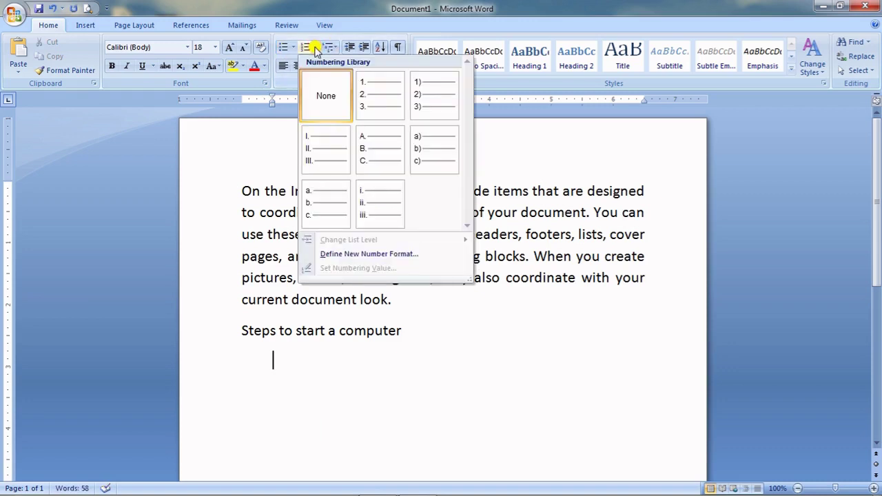
{"action": "left_click", "coordinate": [379, 100]}
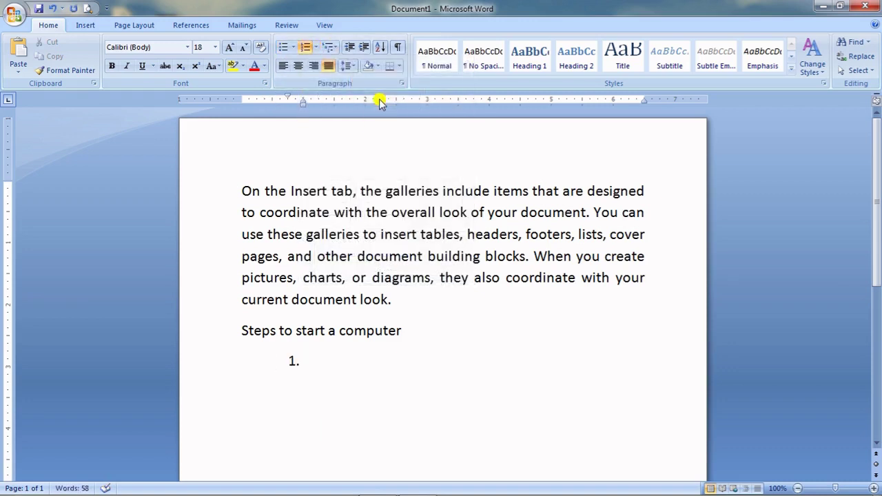
{"action": "type", "text": "swit"}
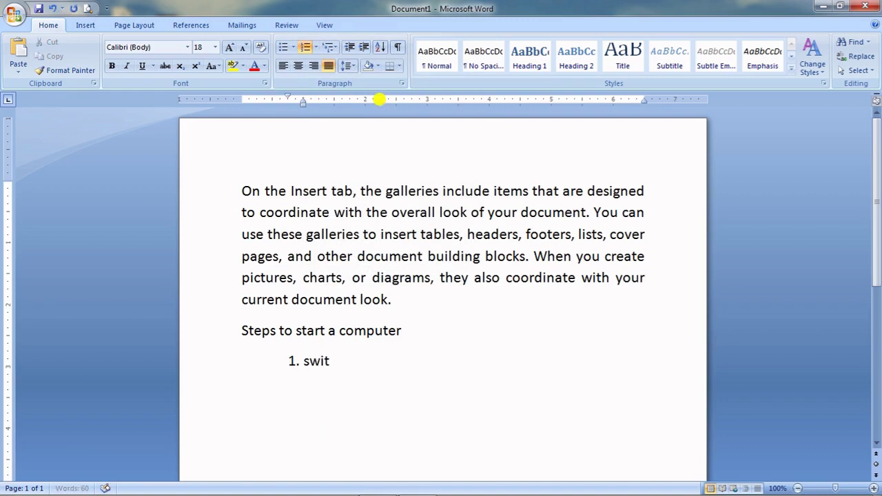
{"action": "type", "text": "ch the maim pow"}
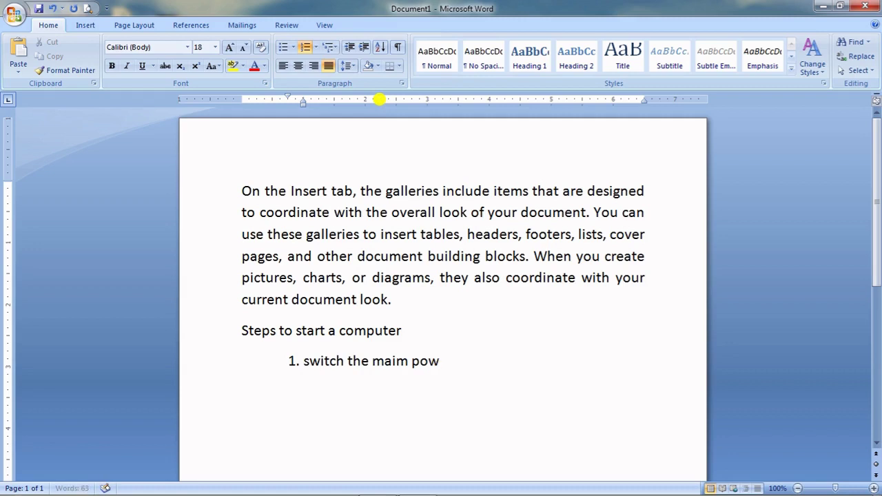
{"action": "type", "text": "er on"}
{"action": "key", "text": "Return"}
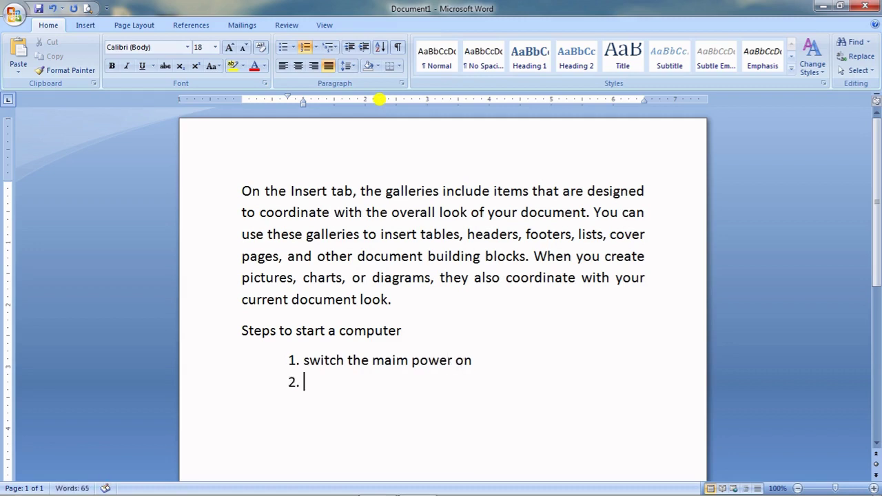
{"action": "type", "text": "switch on the "}
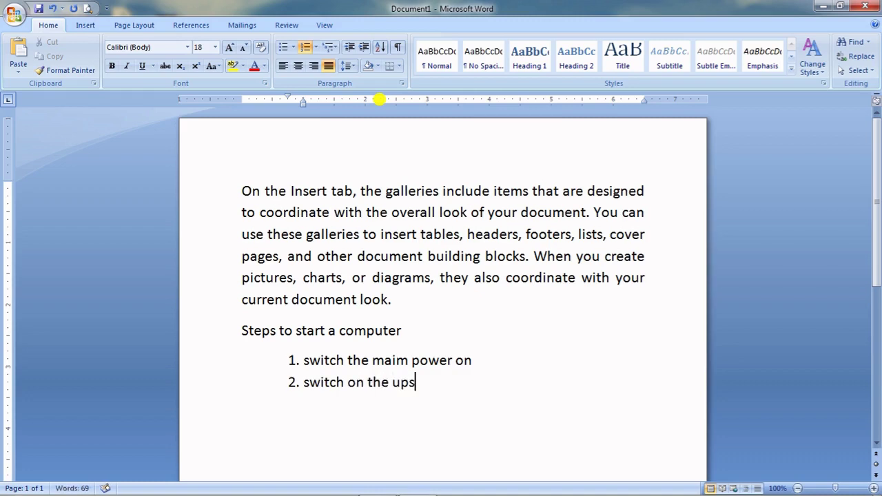
{"action": "type", "text": "ups"}
{"action": "key", "text": "Return"}
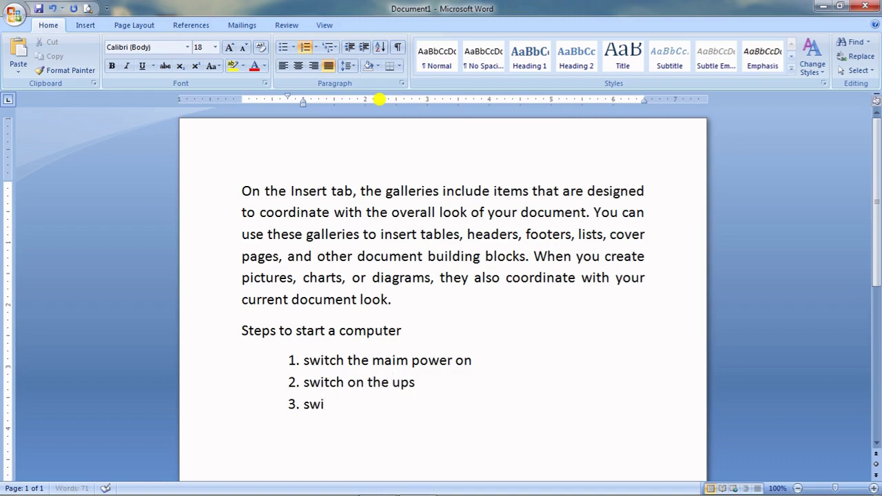
- Add "swich on the cpu" and "switch on the monitoer." as the third and fourth numbered items
{"action": "type", "text": "swich on the cpu"}
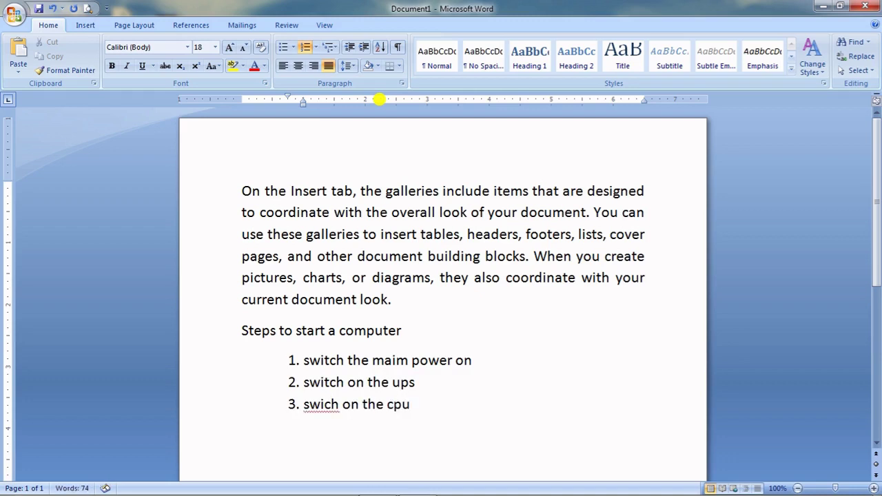
{"action": "key", "text": "Return"}
{"action": "type", "text": "switch on "}
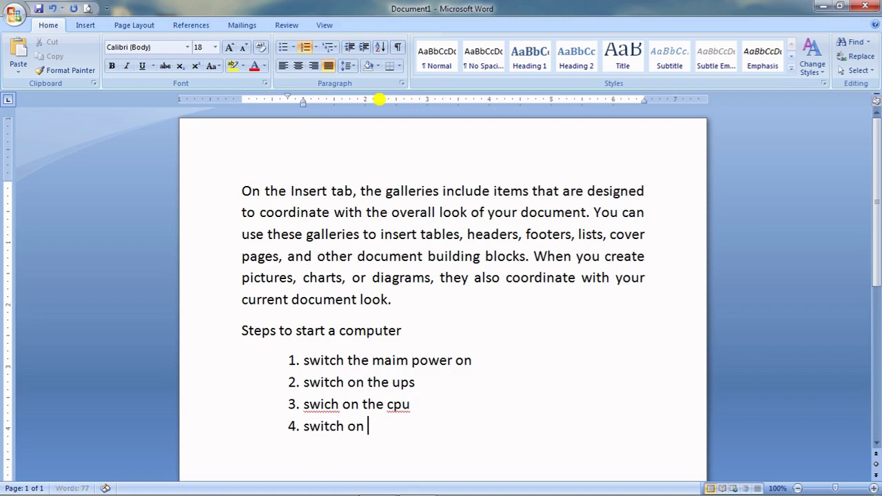
{"action": "type", "text": "the monni"}
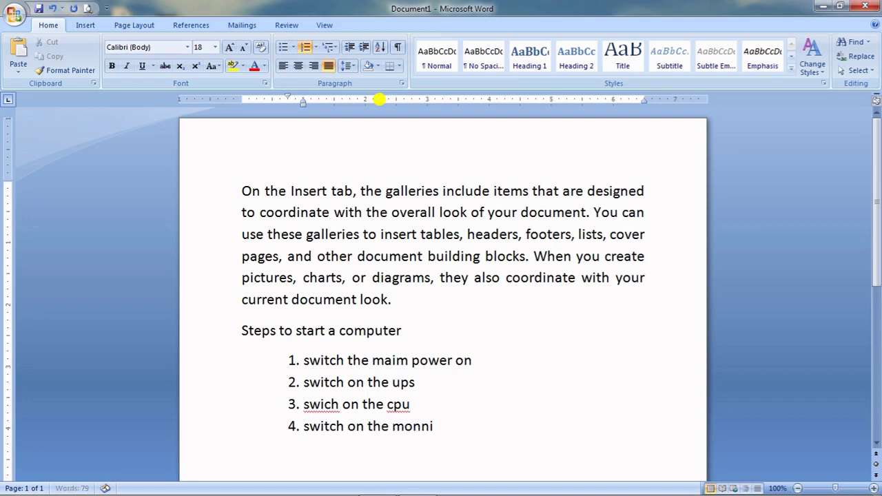
{"action": "key", "text": "BackSpace"}
{"action": "key", "text": "BackSpace"}
{"action": "type", "text": "itor."}
{"action": "left_click", "coordinate": [440, 425]}
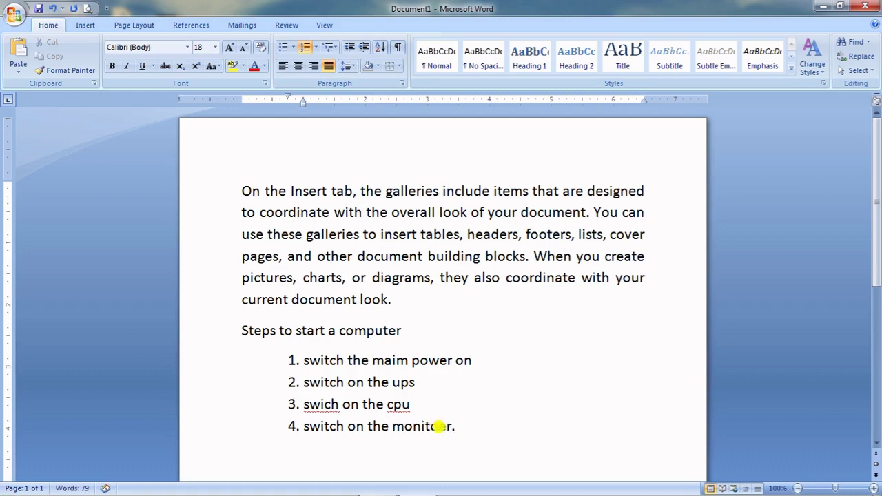
{"action": "type", "text": "e"}
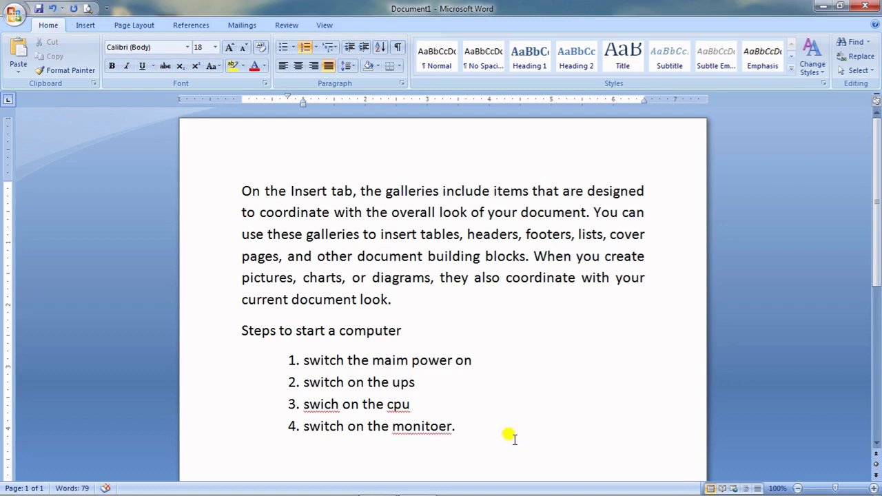
{"action": "left_click", "coordinate": [514, 438]}
- Select the numbers of the list, decrease its indent by two levels, and clear the selection
{"action": "left_click", "coordinate": [289, 359]}
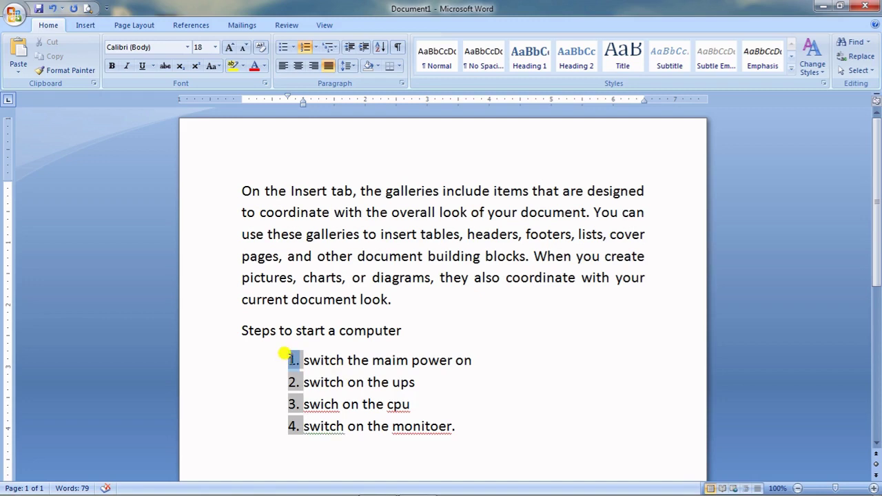
{"action": "left_click", "coordinate": [350, 50]}
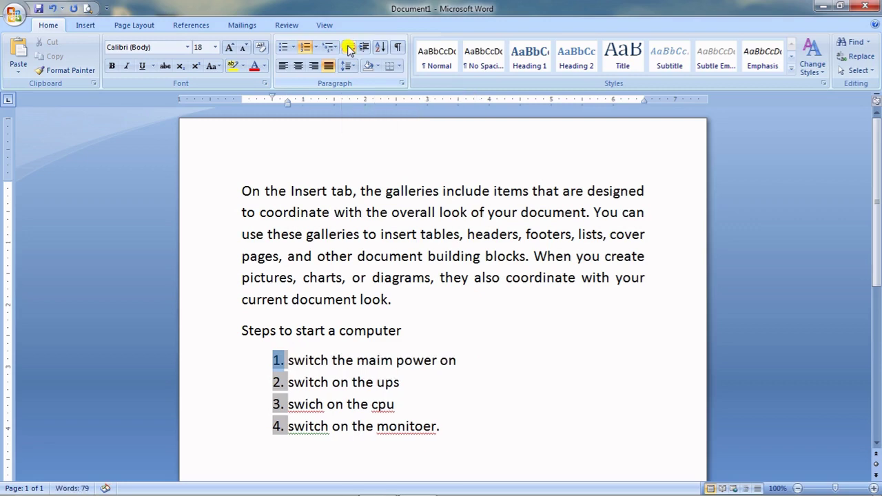
{"action": "left_click", "coordinate": [350, 49]}
{"action": "left_click", "coordinate": [363, 49]}
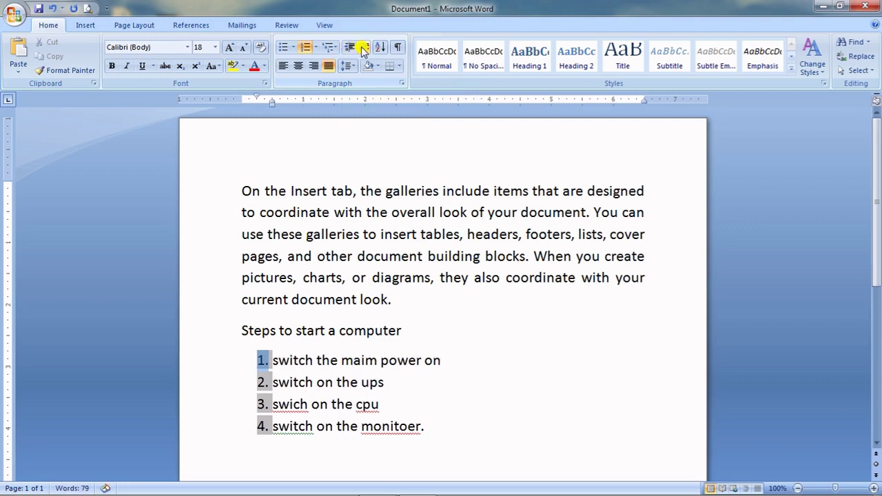
{"action": "left_click", "coordinate": [444, 417]}
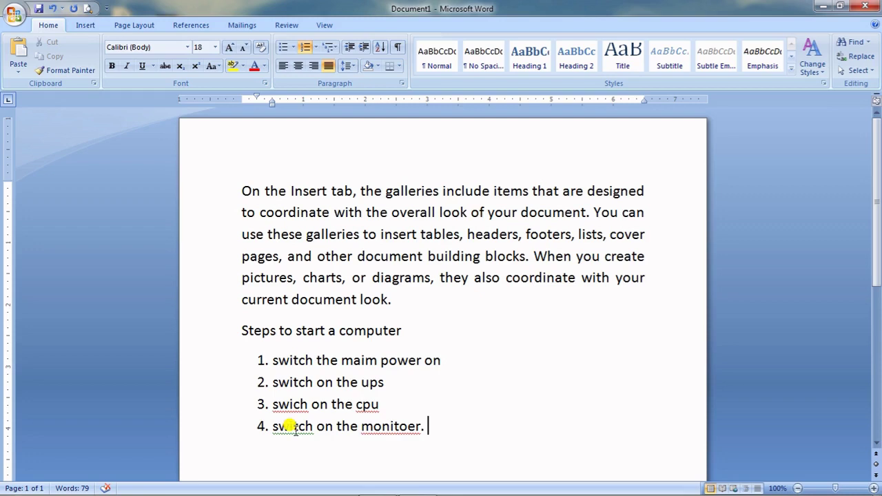
- Correct "maim" to "main" in the first list item and "swich" to "switch" in the third
{"action": "left_click", "coordinate": [377, 361]}
{"action": "key", "text": "BackSpace"}
{"action": "key", "text": "BackSpace"}
{"action": "type", "text": "n"}
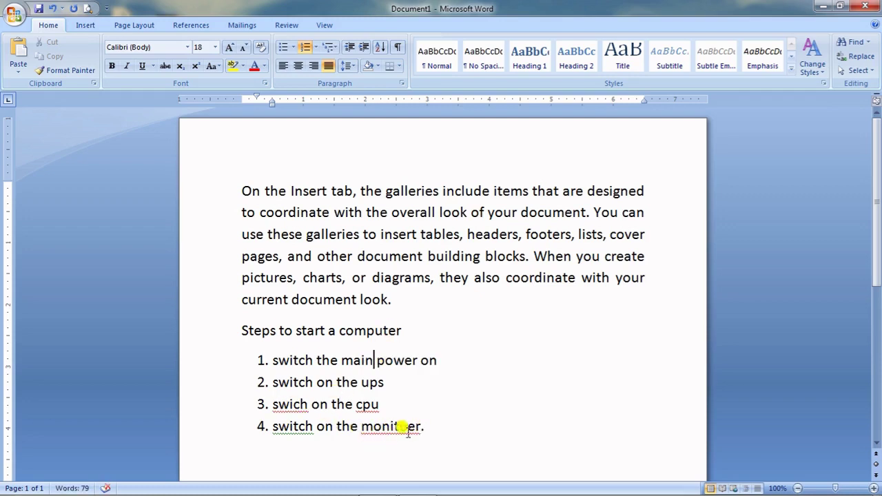
{"action": "right_click", "coordinate": [284, 405]}
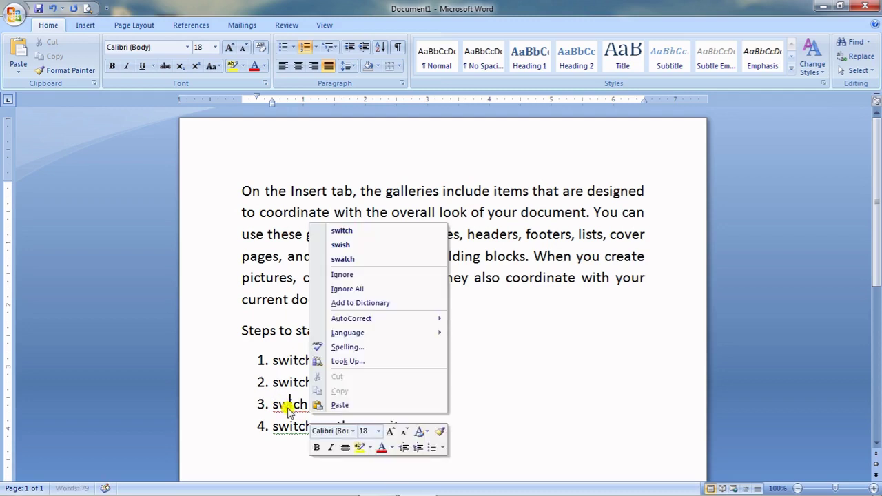
{"action": "left_click", "coordinate": [361, 231]}
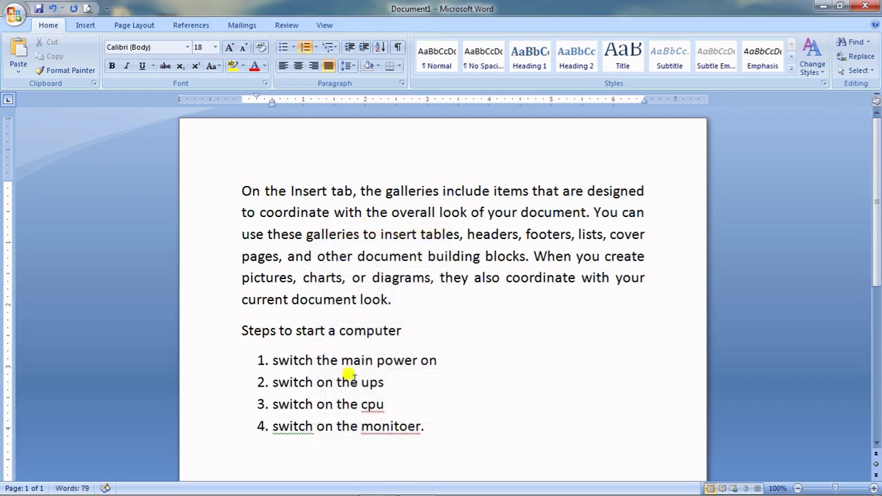
- Check the spelling suggestions for "cpu", end that item with a period, and correct "monitoer" to "monitor"
{"action": "right_click", "coordinate": [368, 405]}
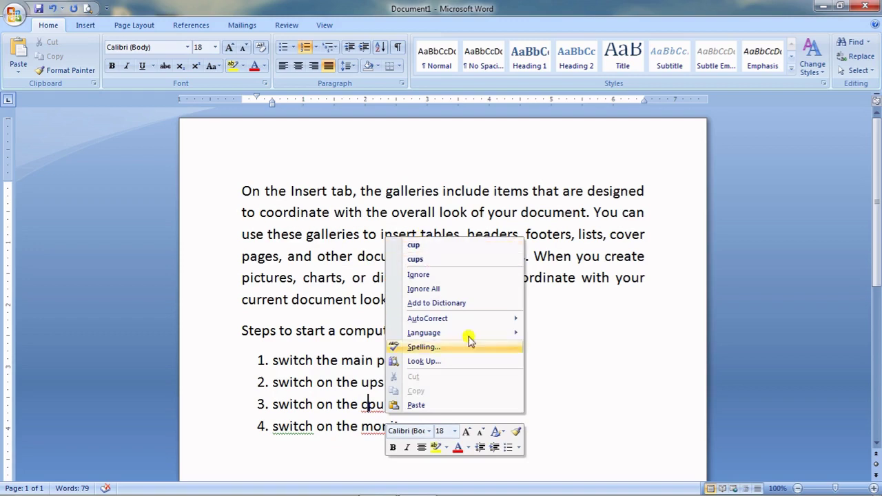
{"action": "left_click", "coordinate": [564, 399]}
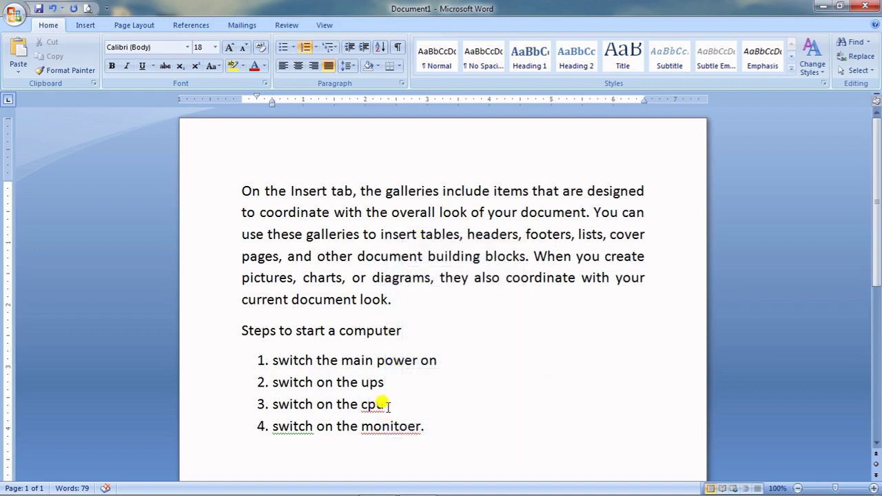
{"action": "type", "text": "."}
{"action": "right_click", "coordinate": [379, 426]}
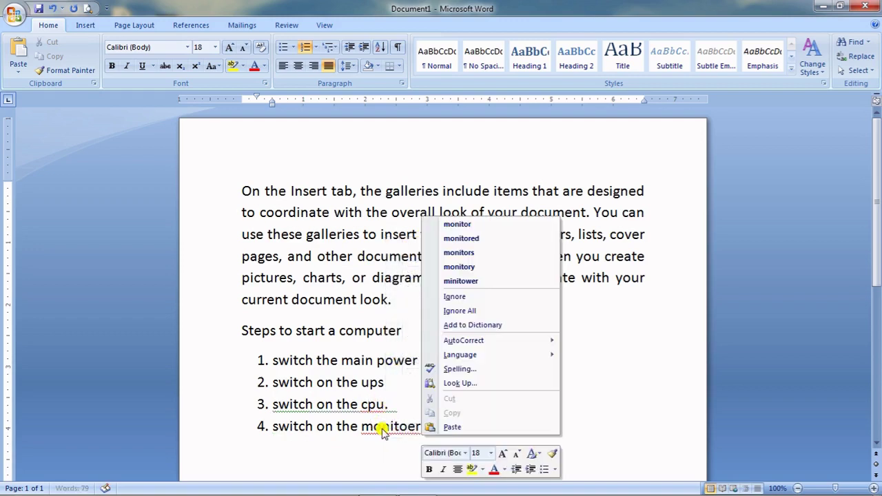
{"action": "left_click", "coordinate": [457, 224]}
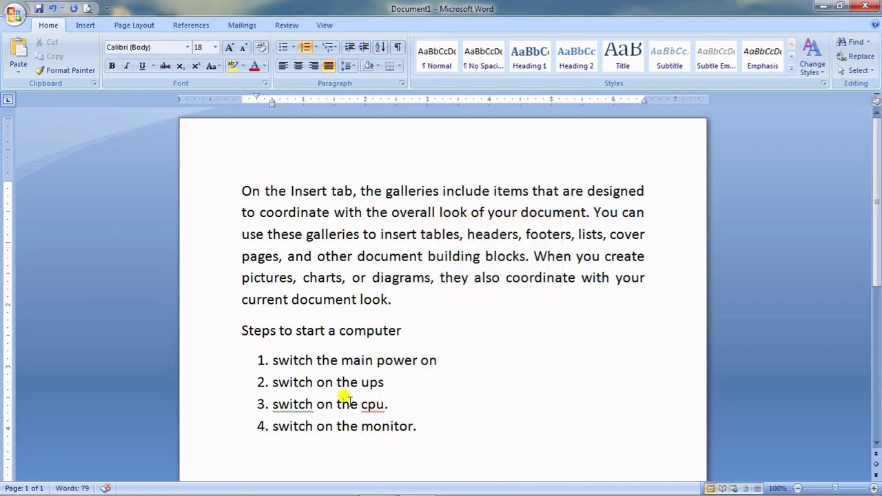
- Apply the suggested capitalization "Switch" to the third and fourth items, and check the second item for suggestions
{"action": "right_click", "coordinate": [298, 405]}
{"action": "left_click", "coordinate": [347, 300]}
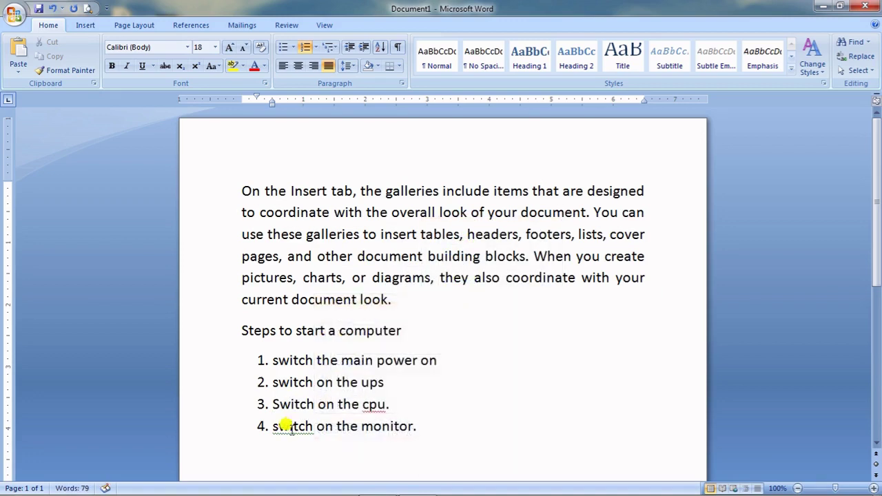
{"action": "right_click", "coordinate": [284, 425]}
{"action": "left_click", "coordinate": [363, 323]}
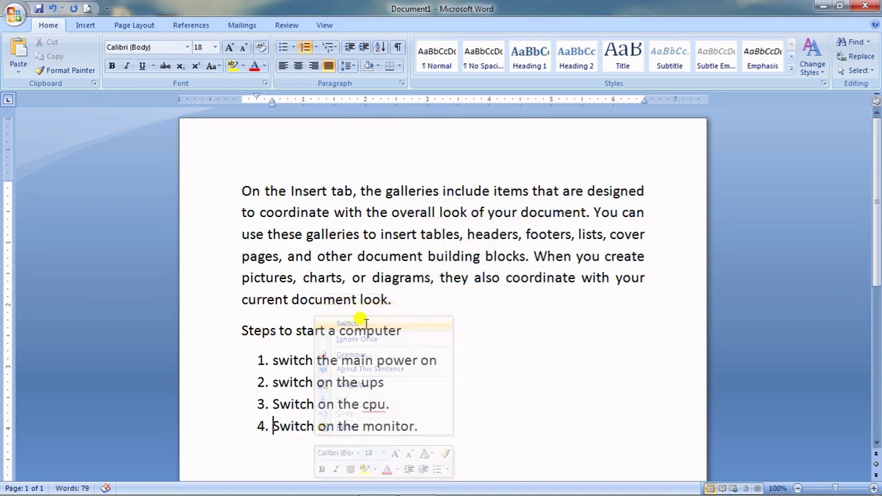
{"action": "right_click", "coordinate": [278, 382]}
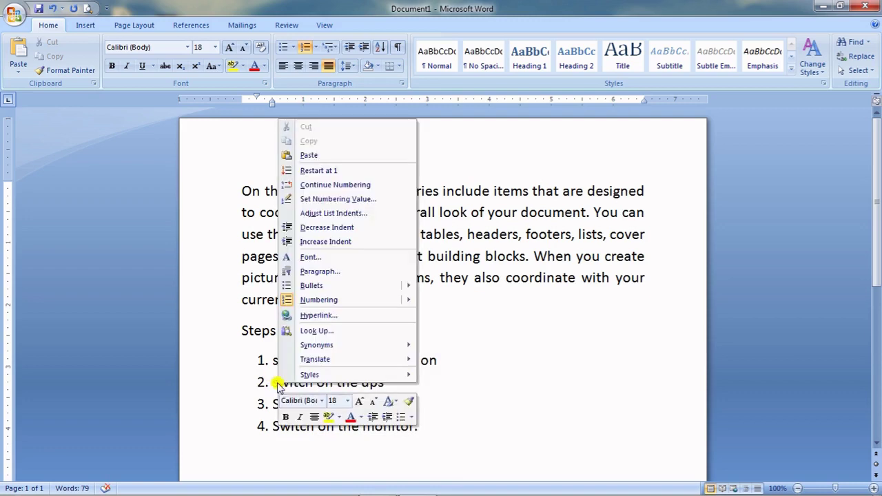
{"action": "left_click", "coordinate": [537, 378]}
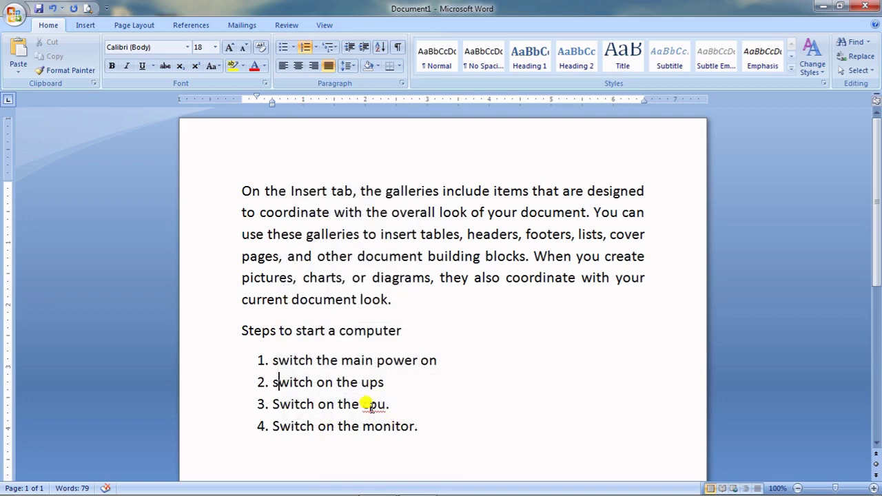
- Rewrite "cpu" as "c.p.u." in the third list item
{"action": "left_click", "coordinate": [370, 406]}
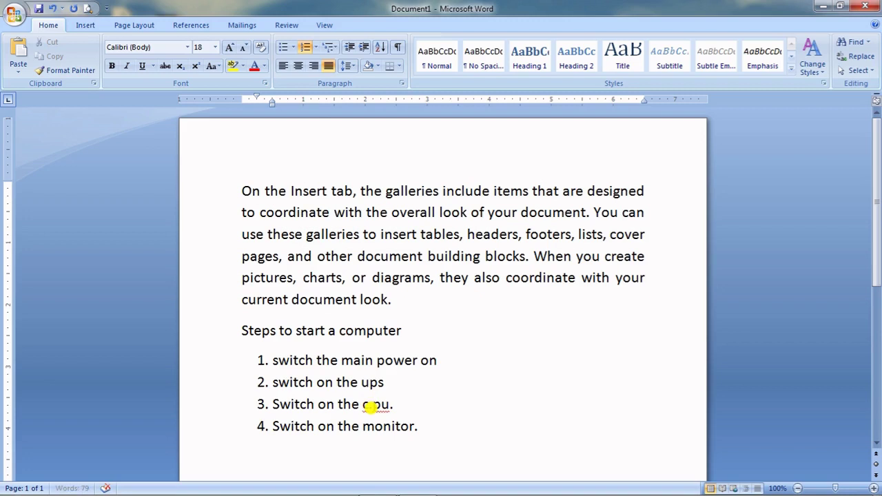
{"action": "key", "text": "End"}
{"action": "key", "text": "BackSpace"}
{"action": "left_click", "coordinate": [370, 405]}
{"action": "type", "text": "."}
{"action": "key", "text": "Right"}
{"action": "type", "text": "."}
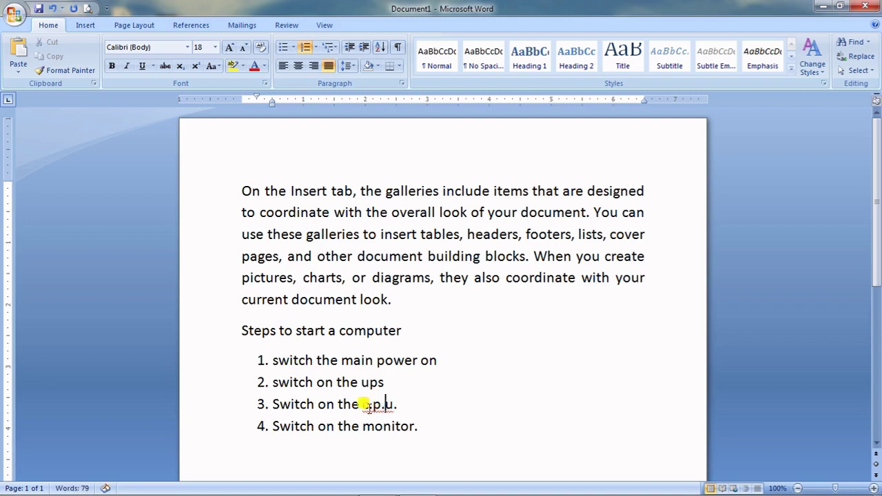
{"action": "left_click", "coordinate": [419, 402]}
- Highlight the first line of the paragraph in yellow and clear the selection
{"action": "left_click_drag", "start_coordinate": [237, 186], "coordinate": [628, 197]}
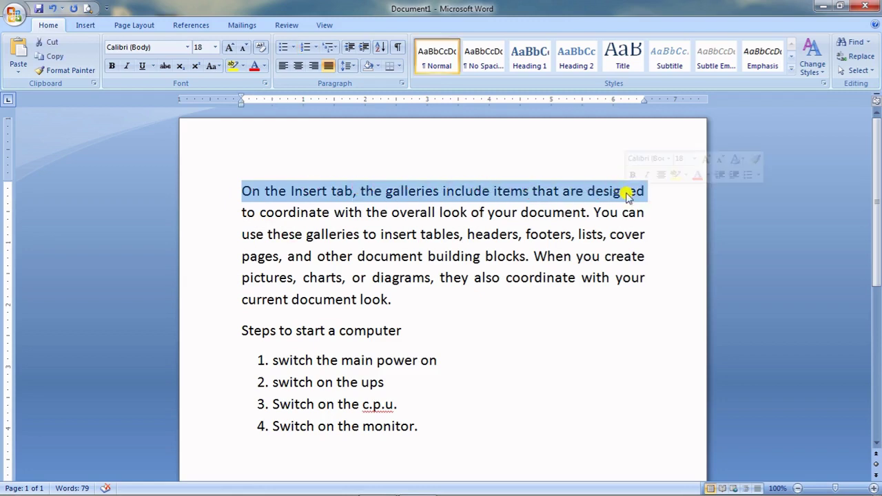
{"action": "left_click", "coordinate": [242, 67]}
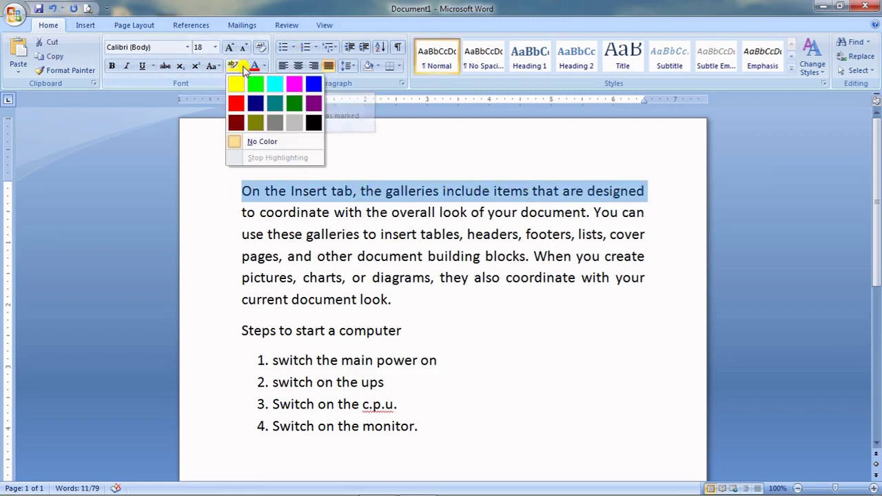
{"action": "left_click", "coordinate": [235, 82]}
{"action": "left_click", "coordinate": [509, 380]}
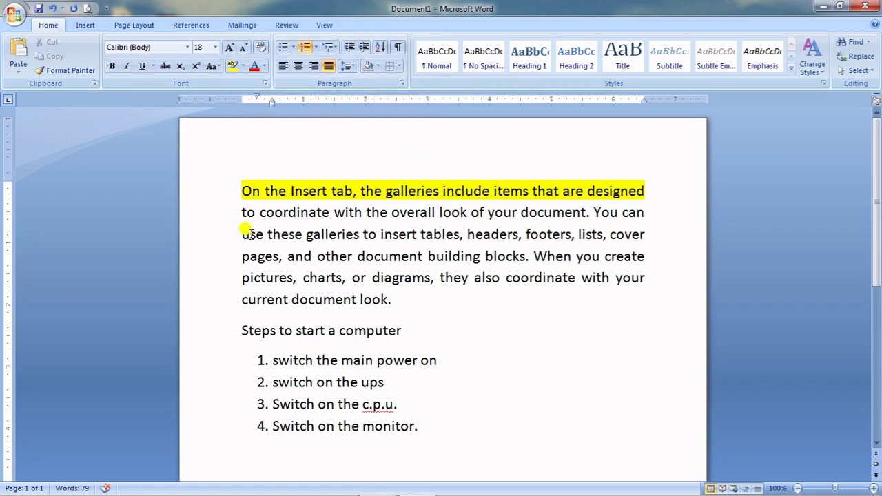
- Shade the entire first paragraph with the standard Green color, copy it, and clear the selection
{"action": "double_click", "coordinate": [330, 234]}
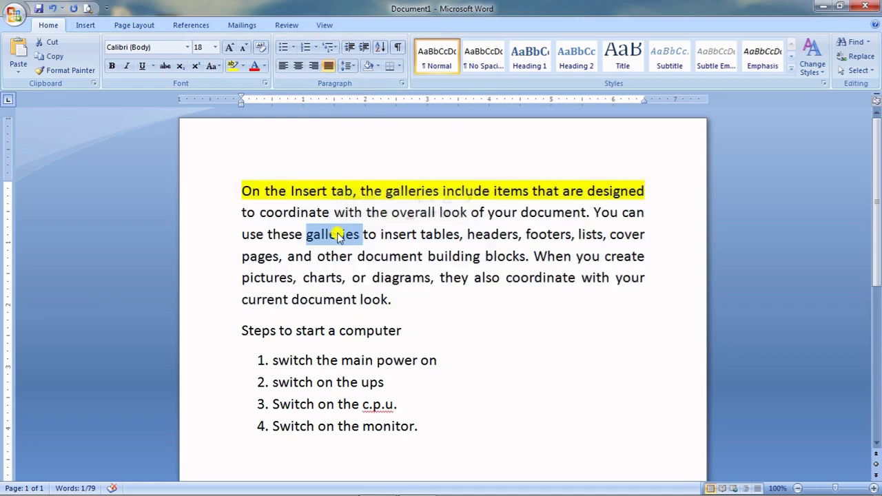
{"action": "triple_click", "coordinate": [331, 234]}
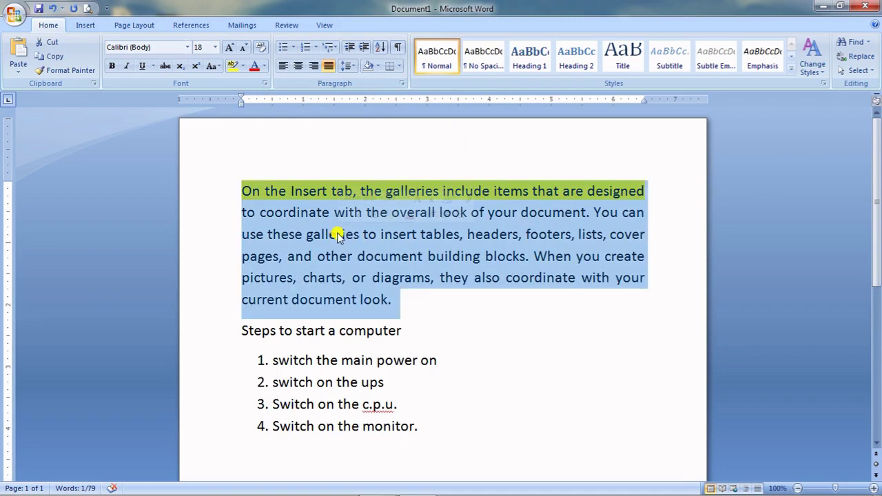
{"action": "left_click", "coordinate": [377, 65]}
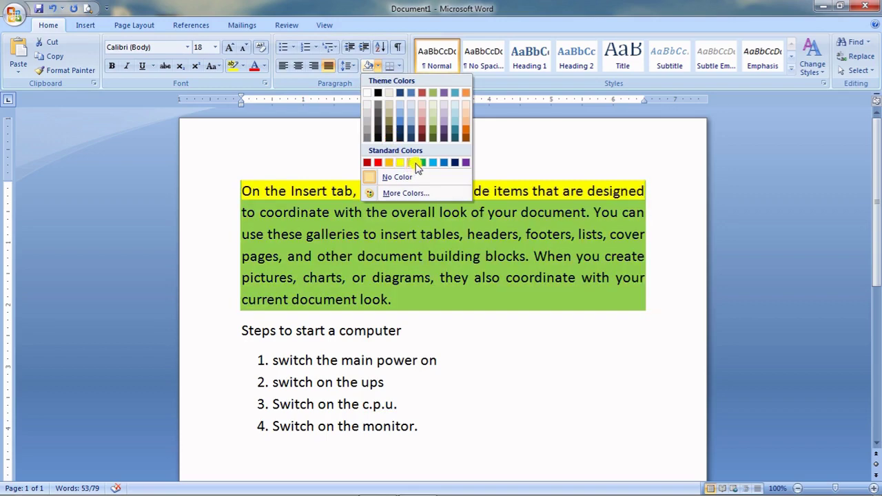
{"action": "left_click", "coordinate": [421, 164]}
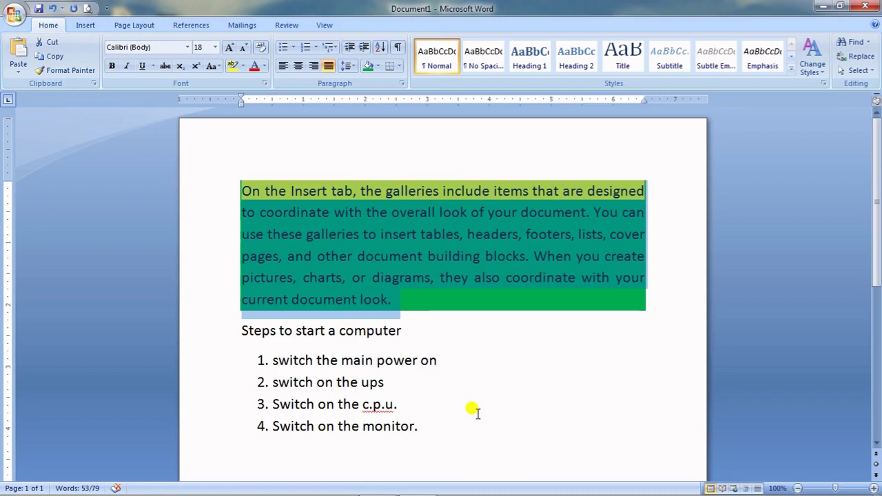
{"action": "left_click", "coordinate": [55, 56]}
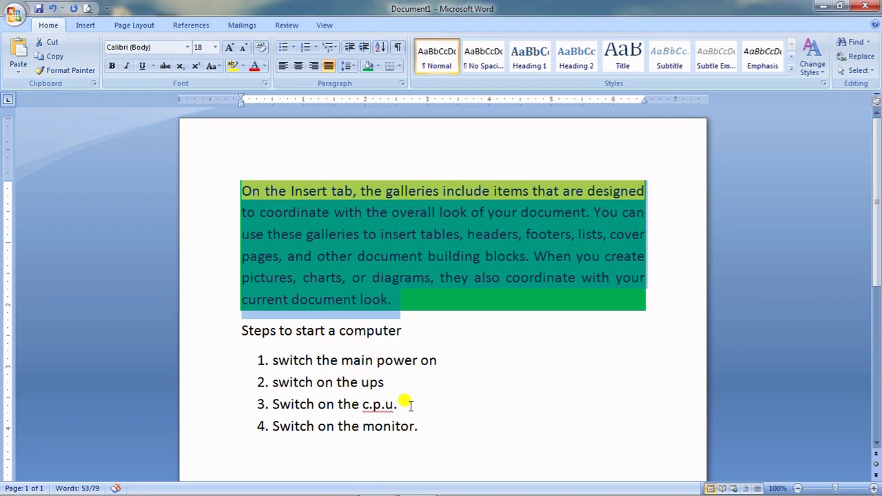
{"action": "left_click", "coordinate": [445, 355]}
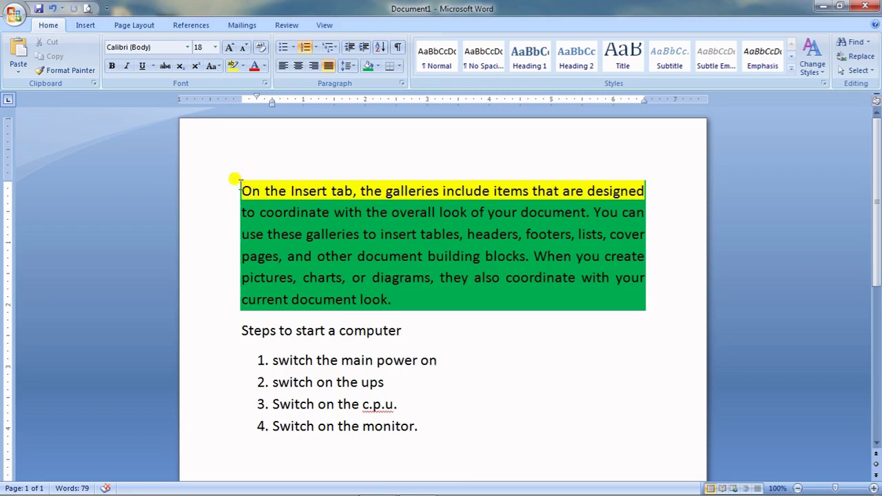
- Change the first paragraph's shading to white and deselect the text
{"action": "left_click_drag", "start_coordinate": [238, 183], "coordinate": [641, 290]}
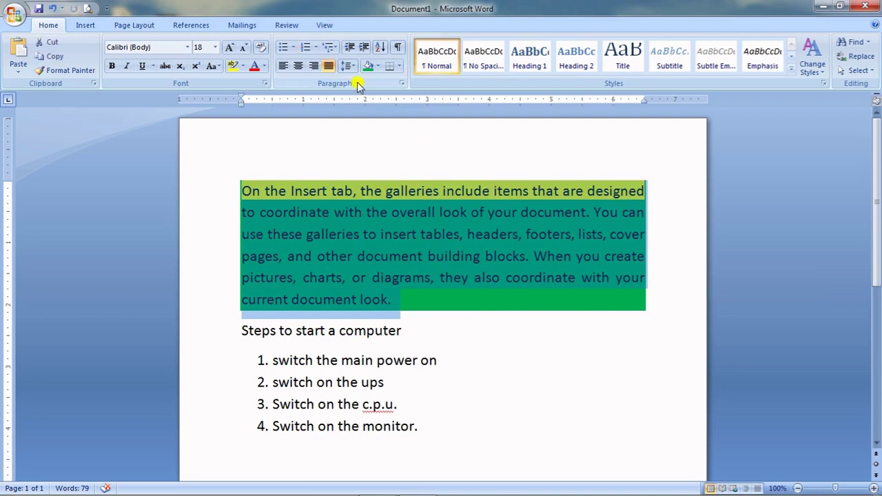
{"action": "left_click", "coordinate": [376, 65]}
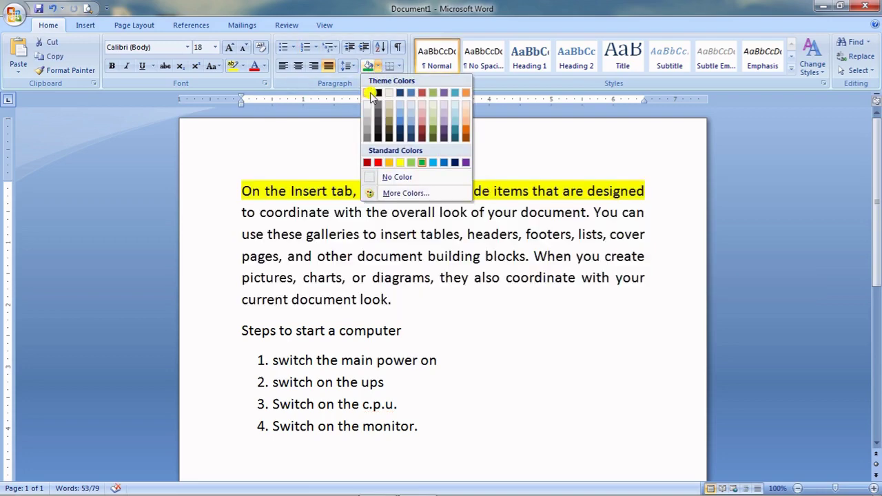
{"action": "left_click", "coordinate": [370, 95]}
{"action": "left_click", "coordinate": [248, 188]}
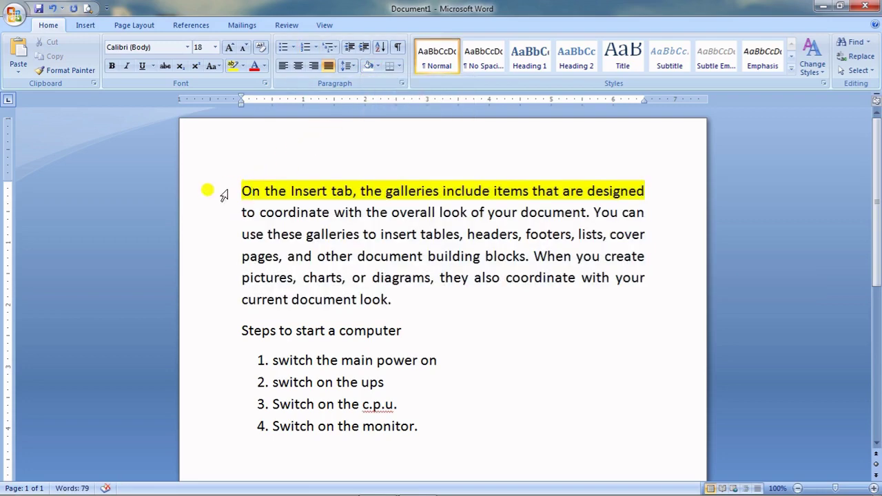
- Remove the highlight from the paragraph's first line by choosing no color, and clear the selection
{"action": "left_click", "coordinate": [224, 197]}
{"action": "left_click", "coordinate": [241, 66]}
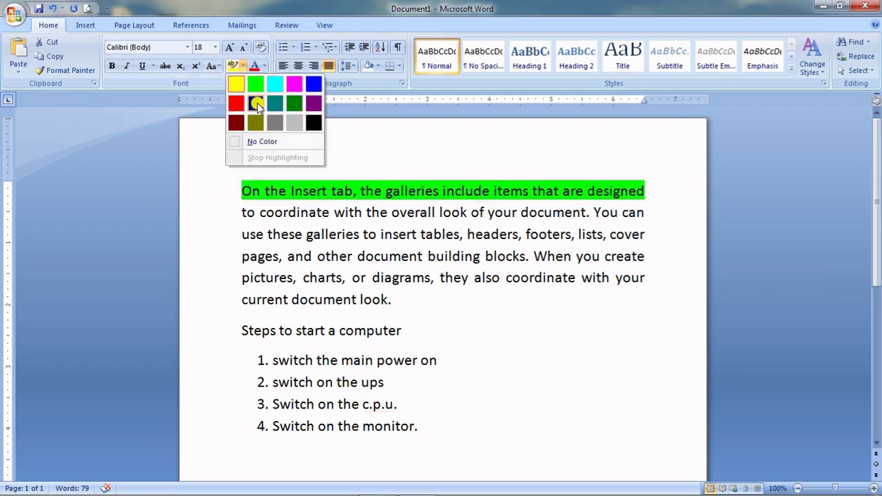
{"action": "left_click", "coordinate": [259, 141]}
{"action": "left_click", "coordinate": [507, 381]}
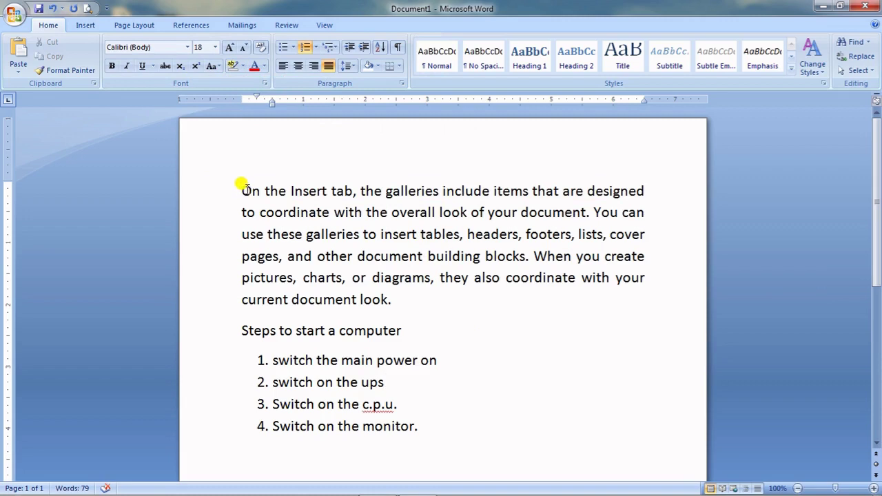
- Copy the first paragraph and paste it on a new line after the numbered list
{"action": "triple_click", "coordinate": [364, 228]}
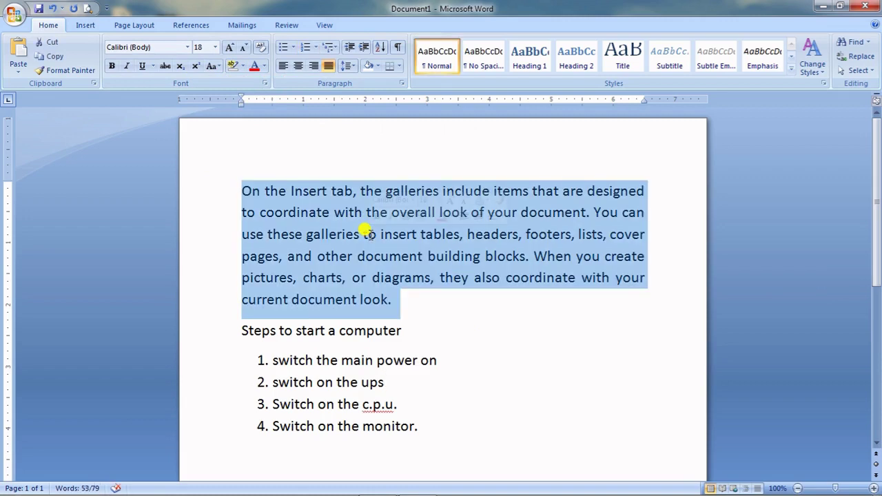
{"action": "left_click", "coordinate": [58, 58]}
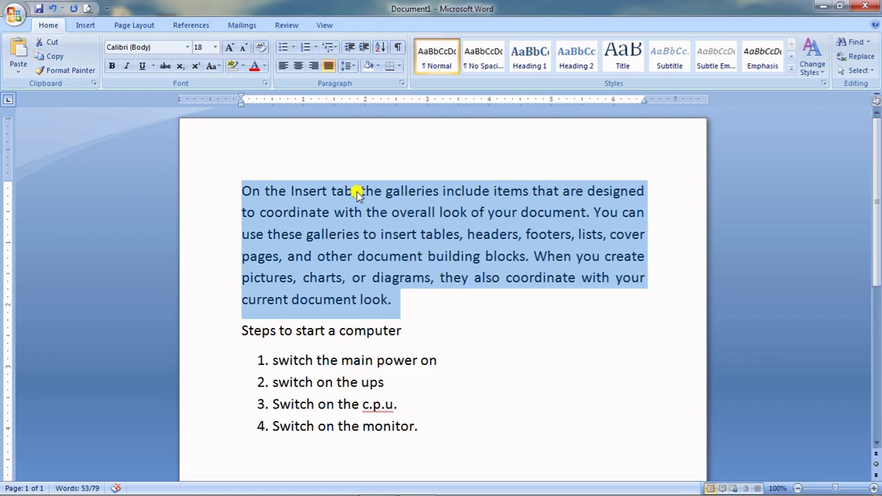
{"action": "left_click", "coordinate": [248, 453]}
{"action": "left_click", "coordinate": [449, 419]}
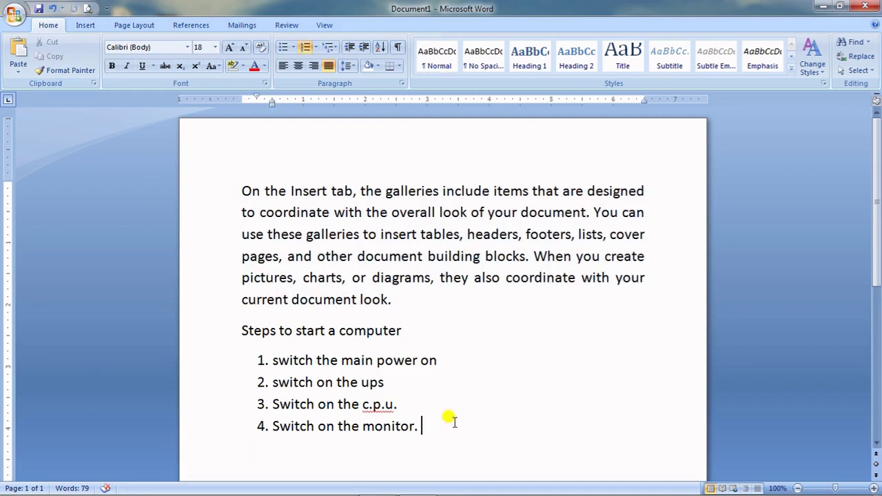
{"action": "key", "text": "Return"}
{"action": "key", "text": "Return"}
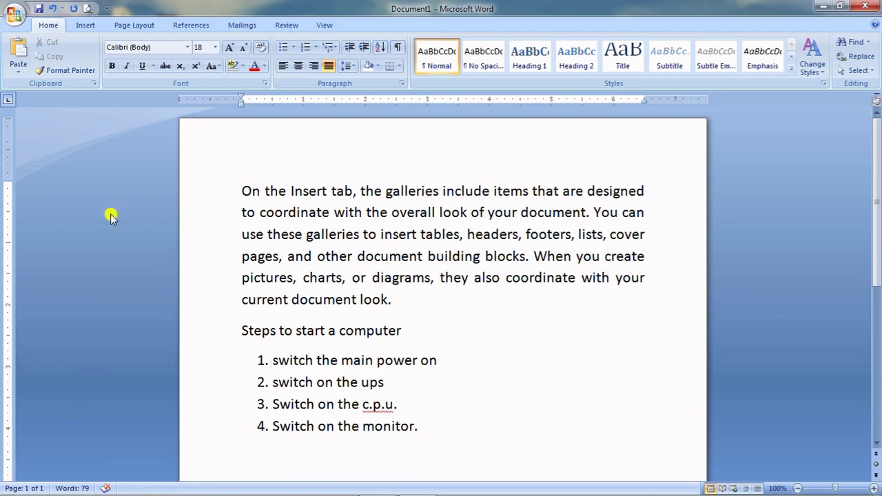
{"action": "left_click", "coordinate": [18, 53]}
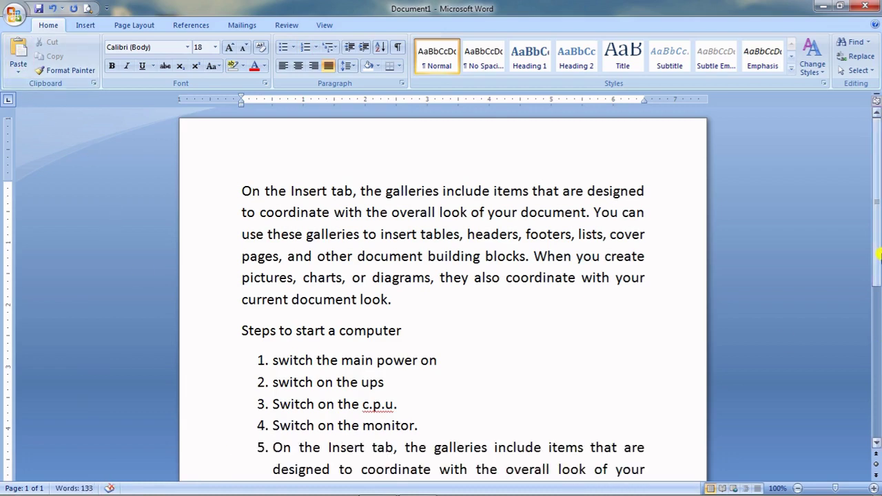
{"action": "scroll", "coordinate": [878, 257], "scroll_direction": "down", "scroll_amount": 3}
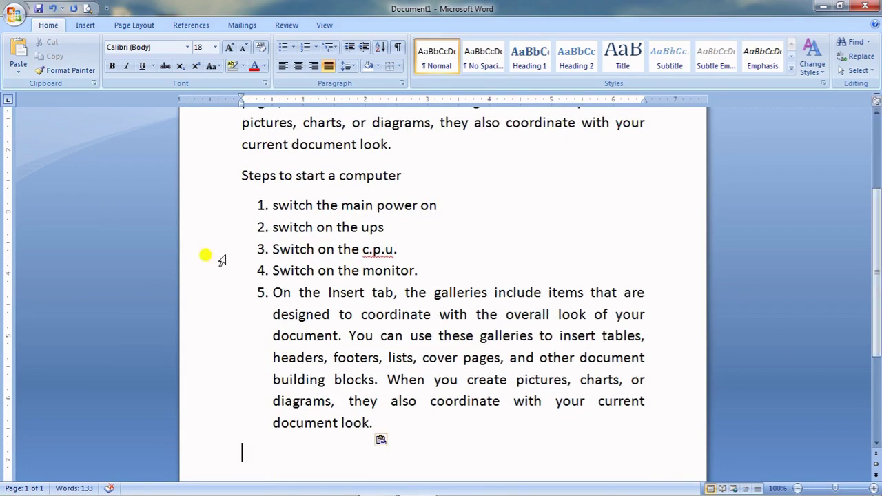
- Remove the list numbering and indent from the pasted paragraph so it stands as normal text below the list
{"action": "left_click", "coordinate": [270, 292]}
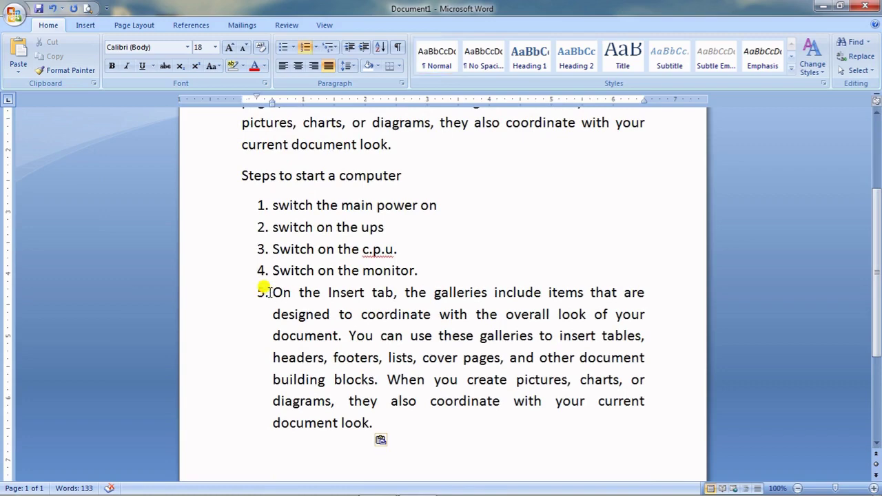
{"action": "key", "text": "BackSpace"}
{"action": "key", "text": "BackSpace"}
{"action": "key", "text": "BackSpace"}
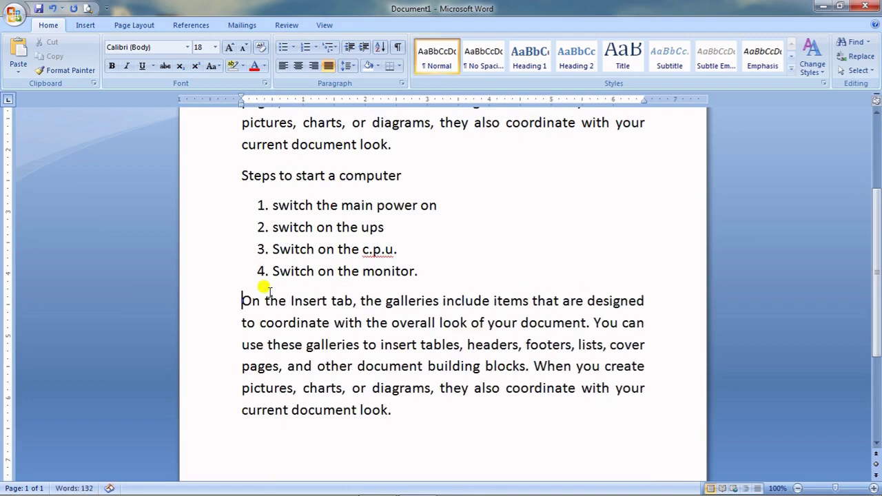
- Undo the numbering removal and the pasting of the duplicate paragraph
{"action": "left_click_drag", "start_coordinate": [875, 266], "coordinate": [875, 206]}
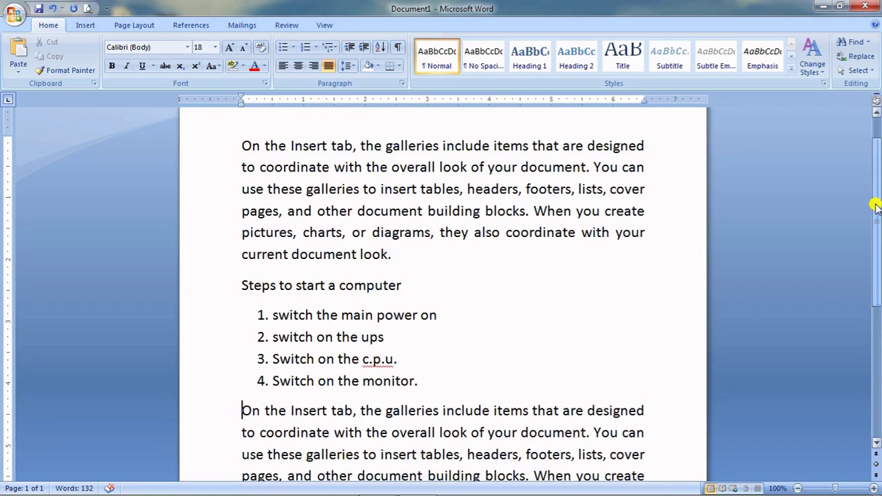
{"action": "left_click", "coordinate": [876, 207]}
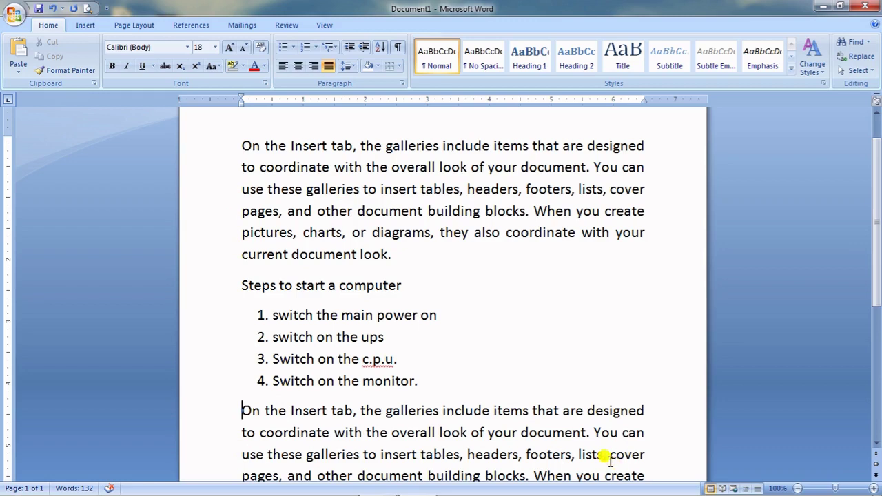
{"action": "key", "text": "ctrl+z"}
{"action": "key", "text": "ctrl+z"}
{"action": "key", "text": "ctrl+z"}
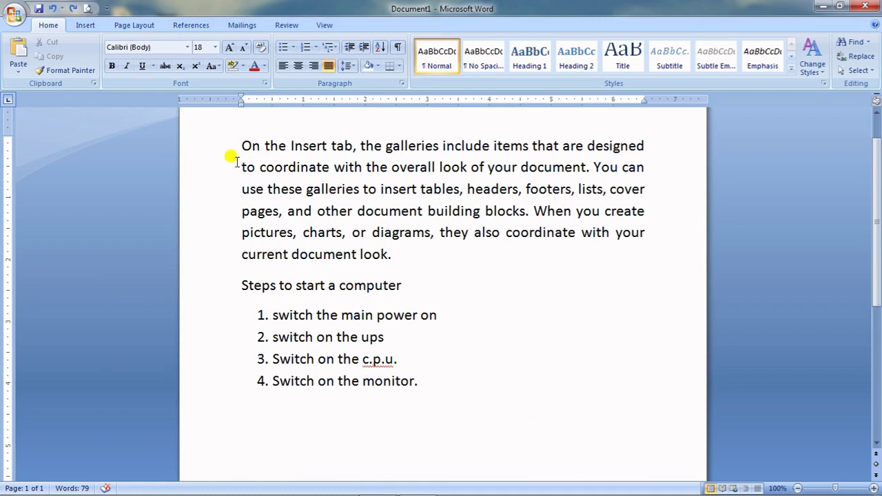
- Undo the earlier line breaks, shading and highlighting changes, back to "c.pu." in the third list item
{"action": "left_click", "coordinate": [52, 8]}
{"action": "left_click", "coordinate": [52, 9]}
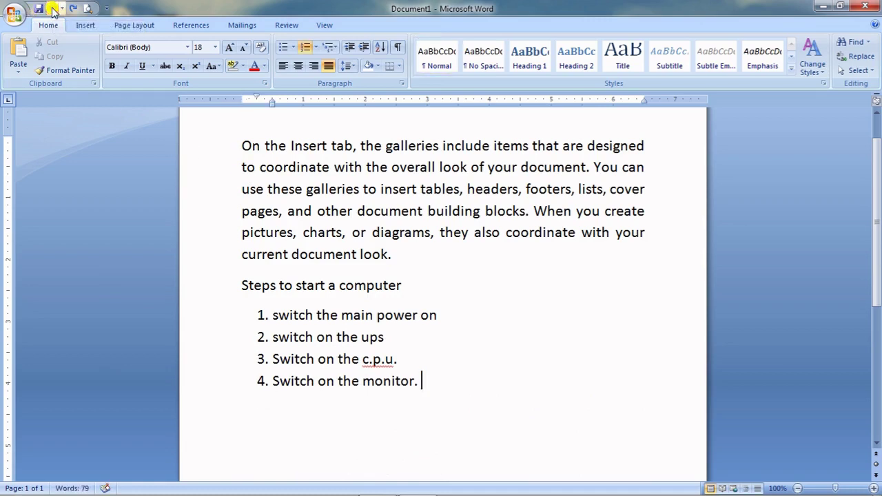
{"action": "left_click", "coordinate": [52, 9]}
{"action": "left_click", "coordinate": [52, 9]}
{"action": "left_click", "coordinate": [52, 9]}
{"action": "left_click", "coordinate": [52, 9]}
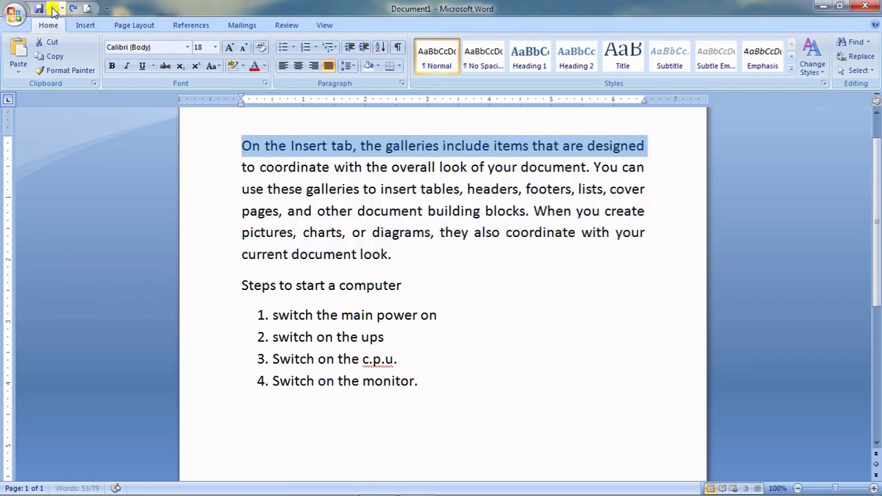
{"action": "left_click", "coordinate": [52, 9]}
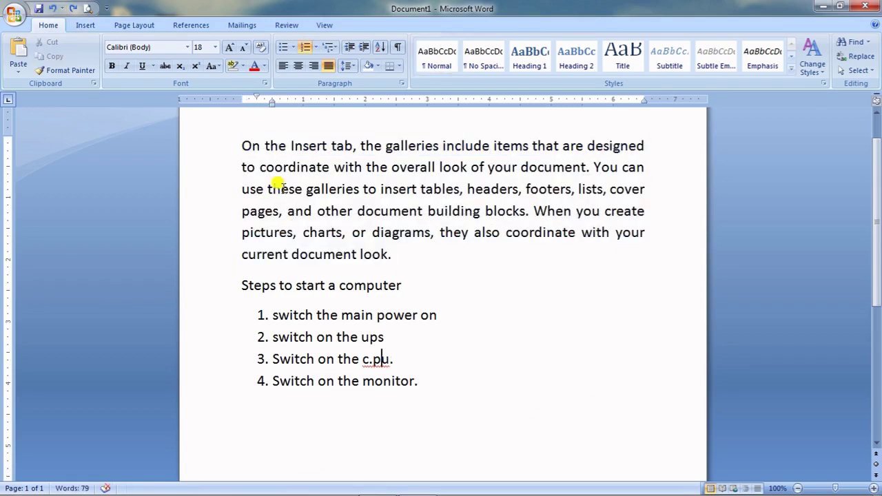
- Cut the first paragraph and paste it below the numbered list
{"action": "double_click", "coordinate": [426, 181]}
{"action": "left_click", "coordinate": [426, 181]}
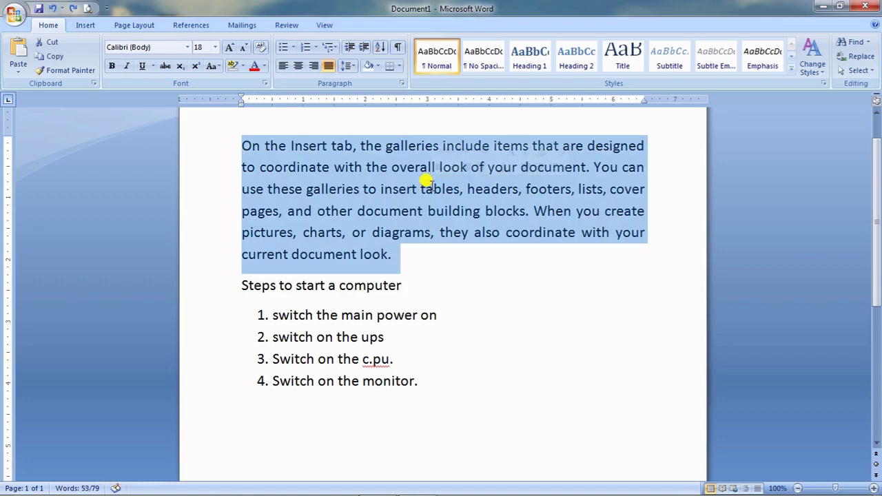
{"action": "left_click", "coordinate": [52, 46]}
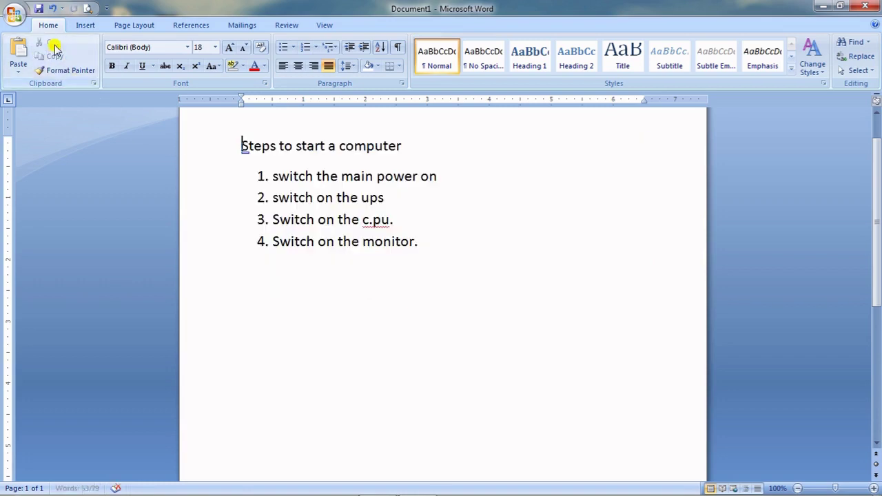
{"action": "left_click", "coordinate": [240, 297]}
{"action": "right_click", "coordinate": [239, 285]}
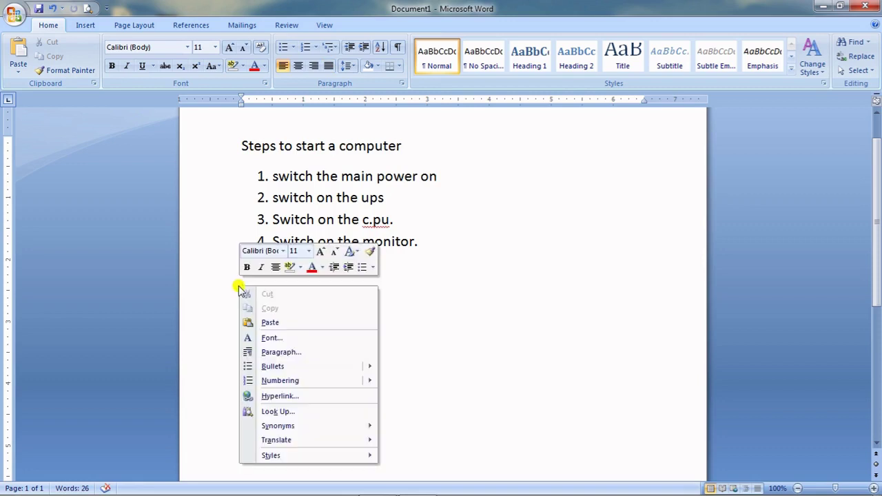
{"action": "left_click", "coordinate": [20, 49]}
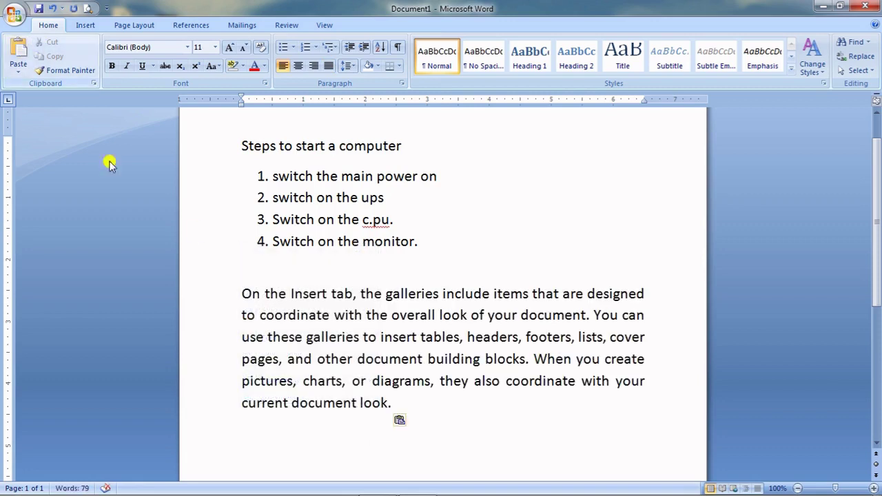
- Check the cut, copy and paste commands offered for the empty last line and for the selected paragraph
{"action": "right_click", "coordinate": [247, 426]}
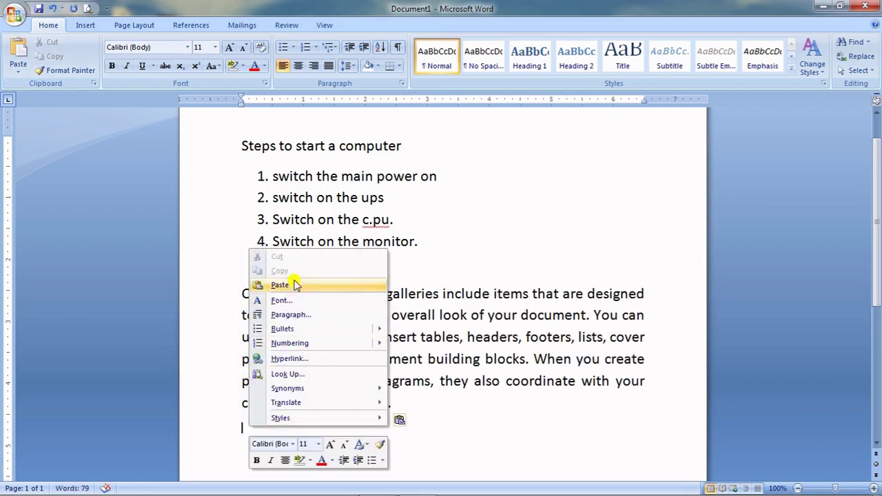
{"action": "left_click", "coordinate": [508, 287]}
{"action": "triple_click", "coordinate": [472, 337]}
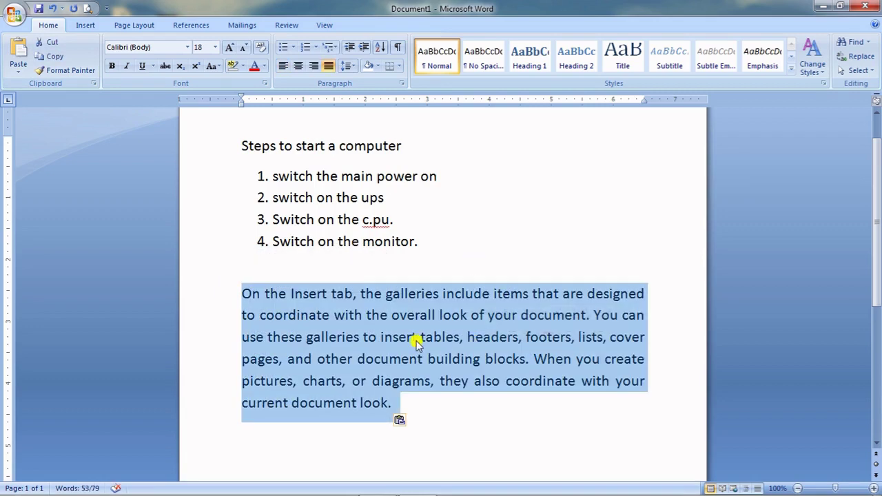
{"action": "right_click", "coordinate": [412, 340]}
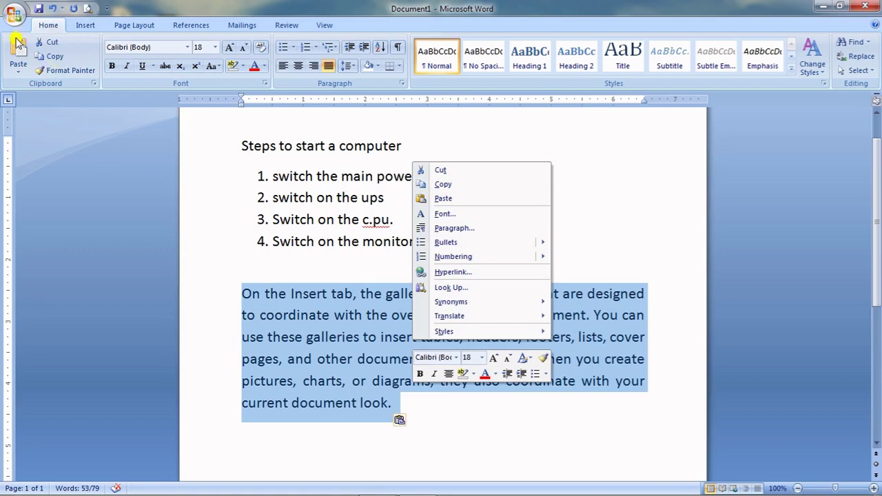
{"action": "left_click", "coordinate": [199, 197]}
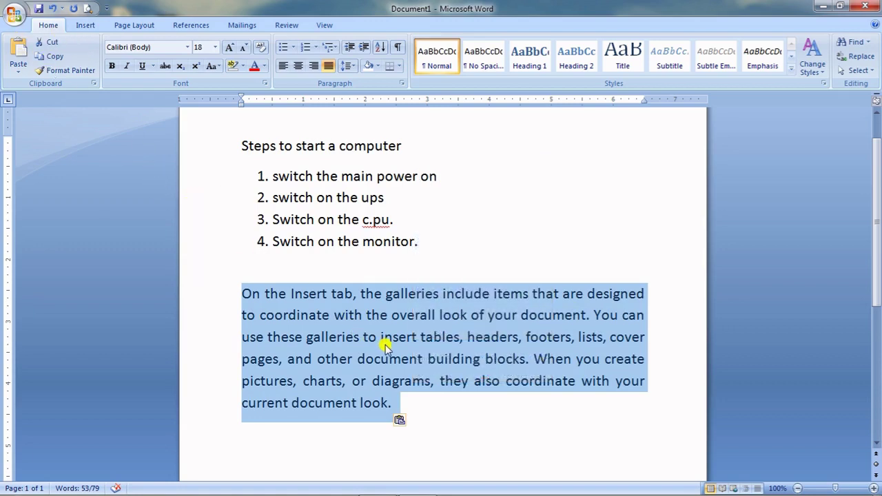